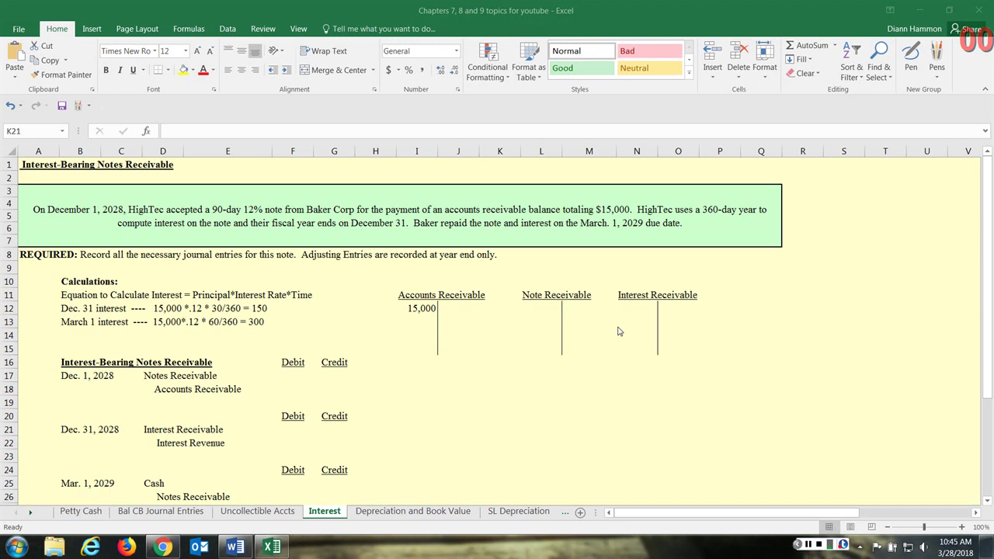
Examine the interest equation, the Dec. 31 interest calculation and the three receivable T-accounts.
{"action": "left_click", "coordinate": [65, 295]}
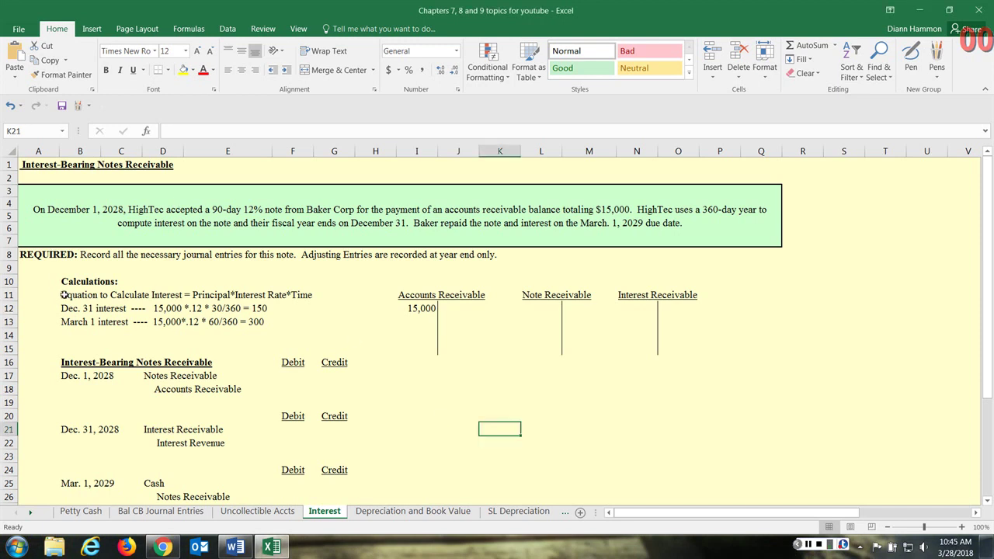
{"action": "left_click_drag", "start_coordinate": [65, 295], "coordinate": [292, 296]}
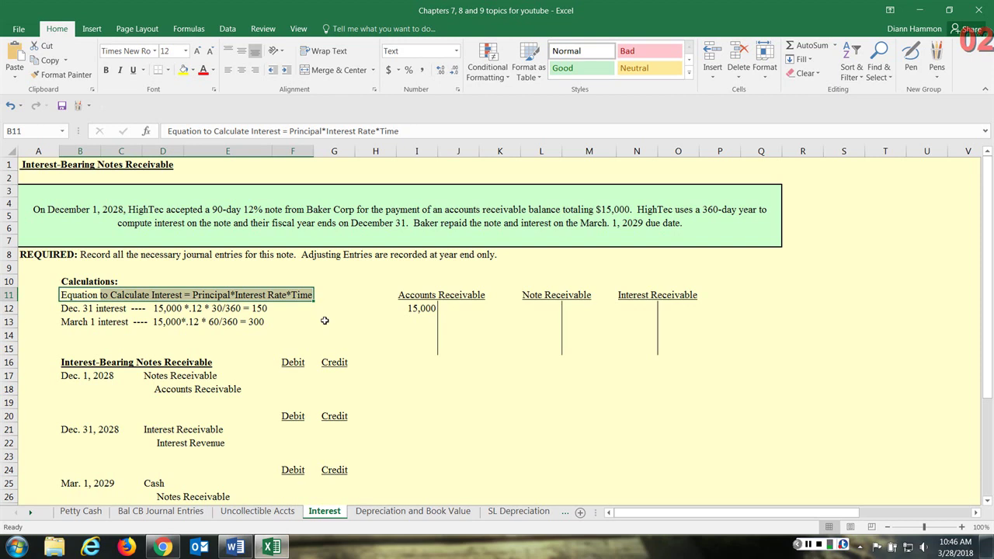
{"action": "left_click", "coordinate": [228, 308]}
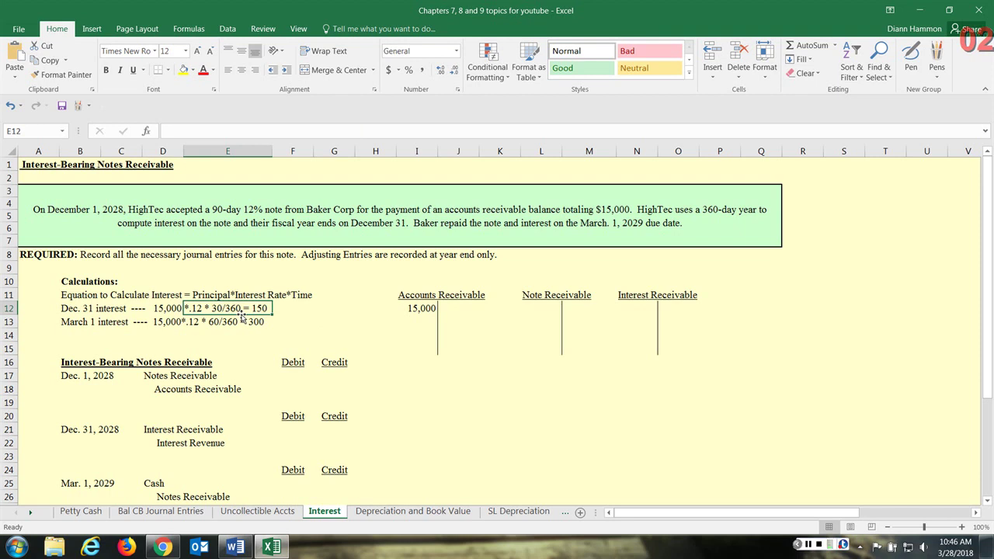
{"action": "left_click", "coordinate": [119, 308]}
{"action": "left_click", "coordinate": [176, 310]}
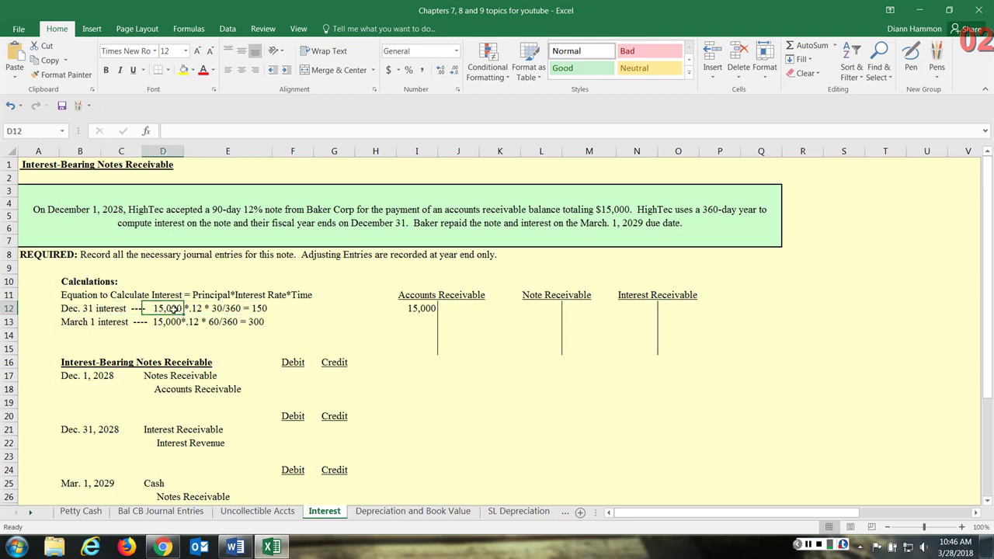
{"action": "left_click", "coordinate": [194, 309]}
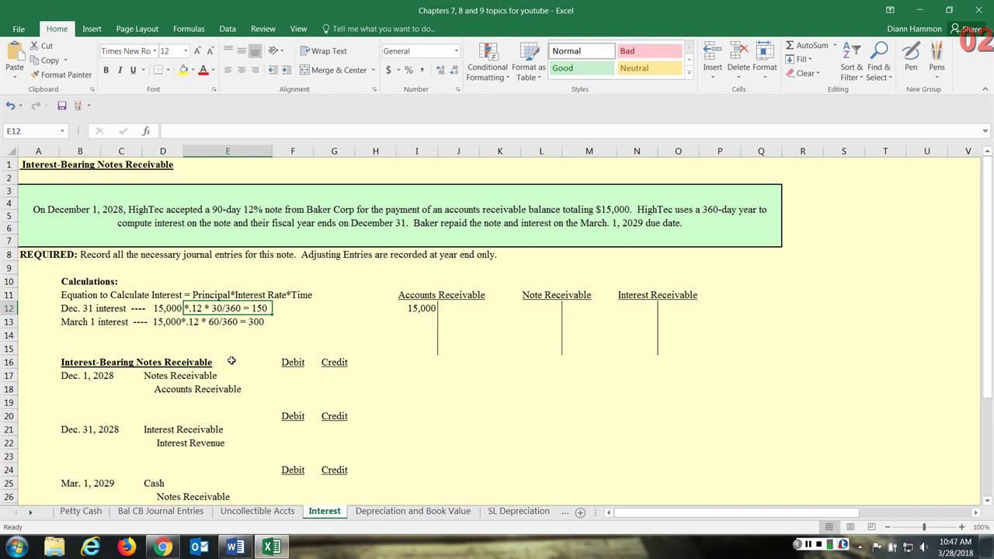
{"action": "left_click", "coordinate": [66, 308]}
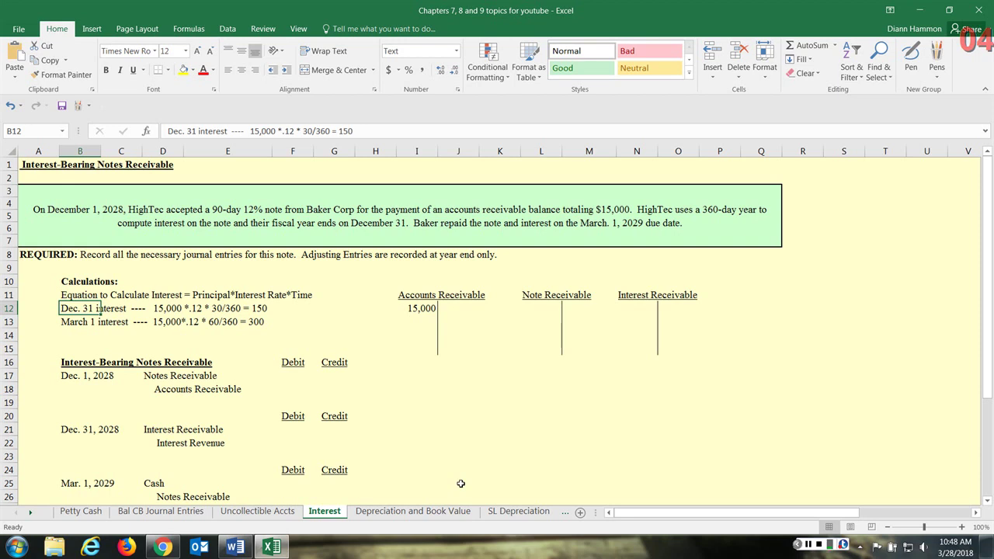
{"action": "left_click_drag", "start_coordinate": [427, 300], "coordinate": [696, 355]}
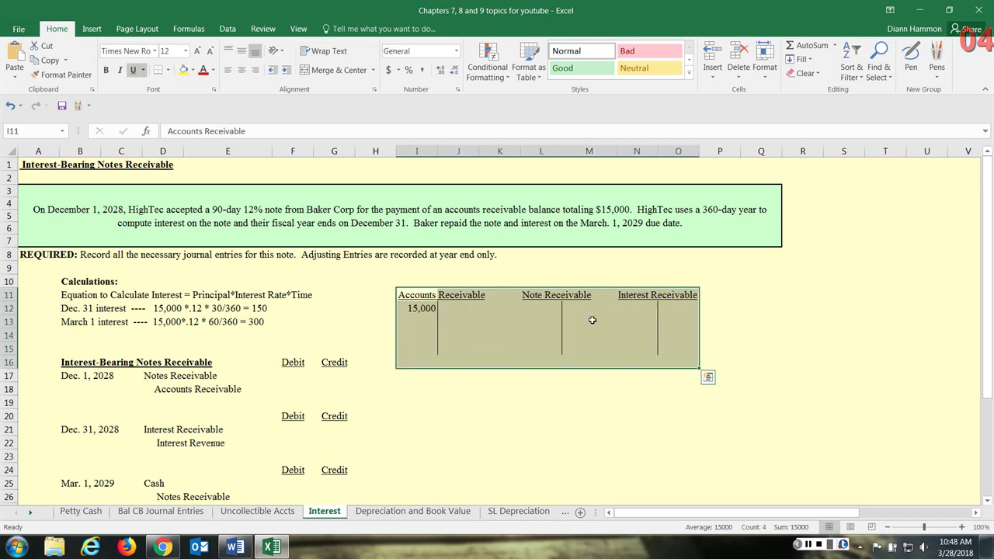
{"action": "left_click", "coordinate": [421, 310]}
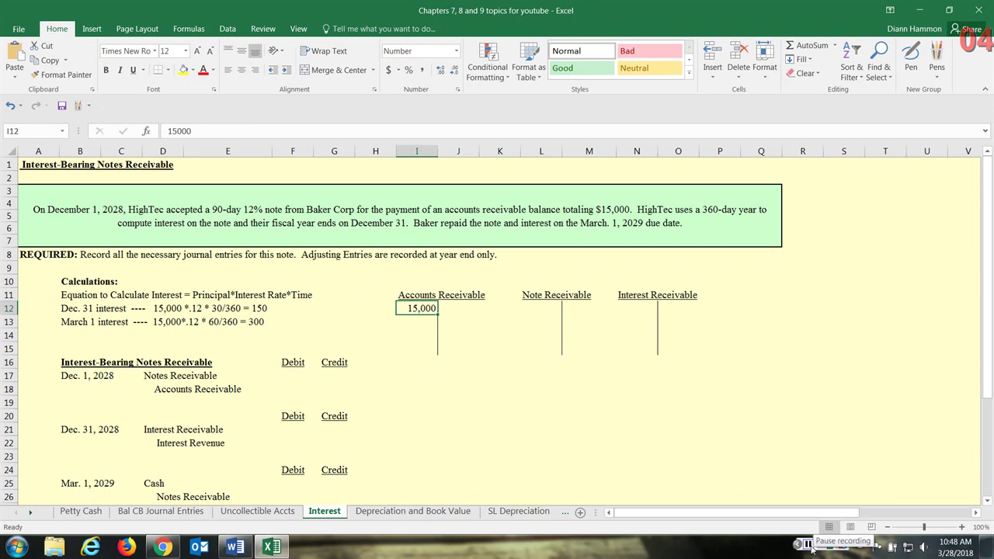
{"action": "left_click", "coordinate": [810, 545]}
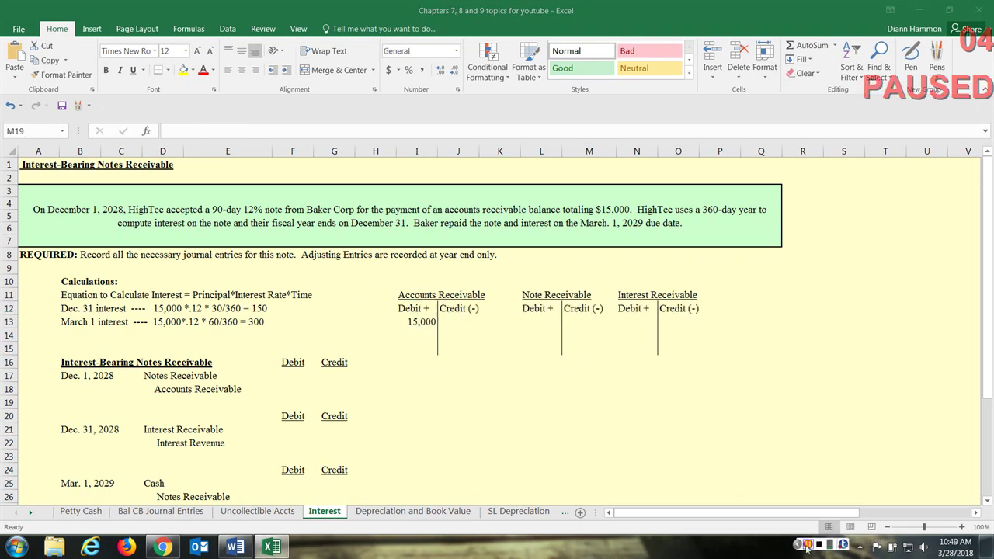
{"action": "left_click", "coordinate": [808, 547]}
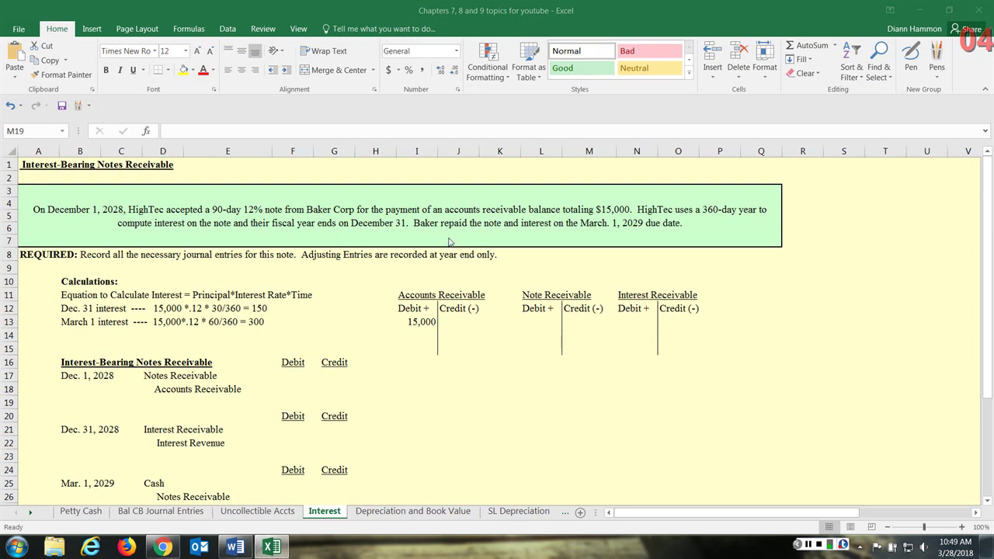
Enter the heading "Assets" in cell I10 above the Accounts Receivable T-account.
{"action": "left_click", "coordinate": [415, 280]}
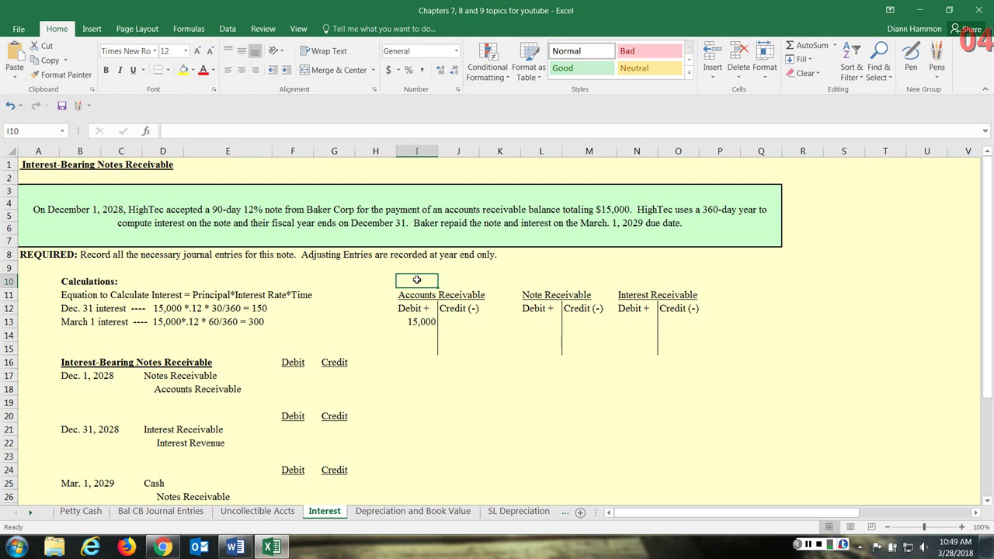
{"action": "type", "text": "Asset"}
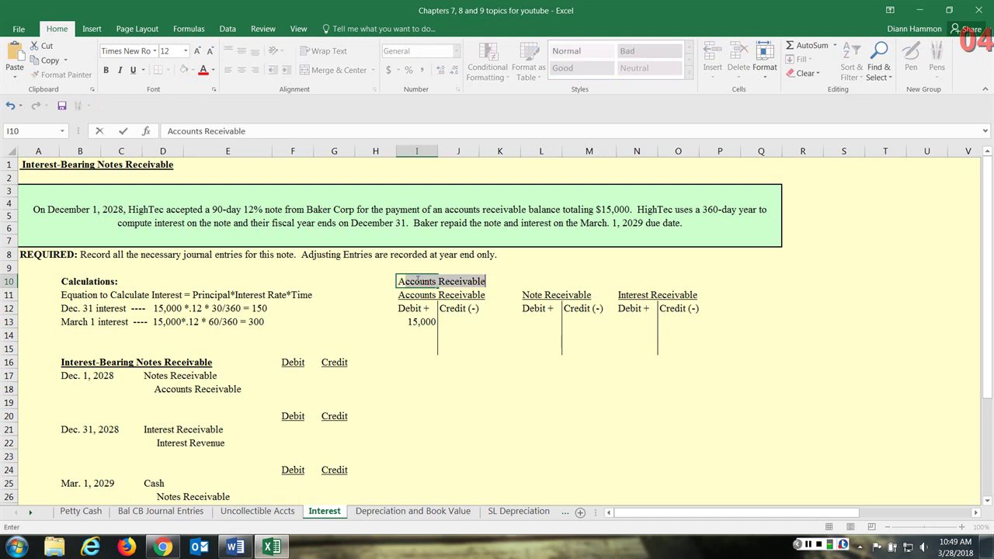
{"action": "type", "text": "s"}
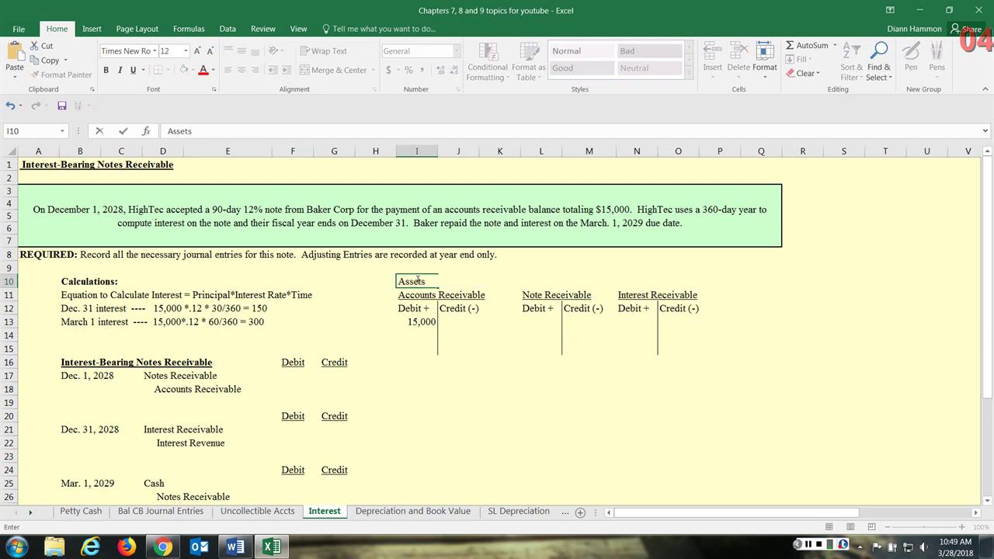
{"action": "left_click", "coordinate": [412, 336]}
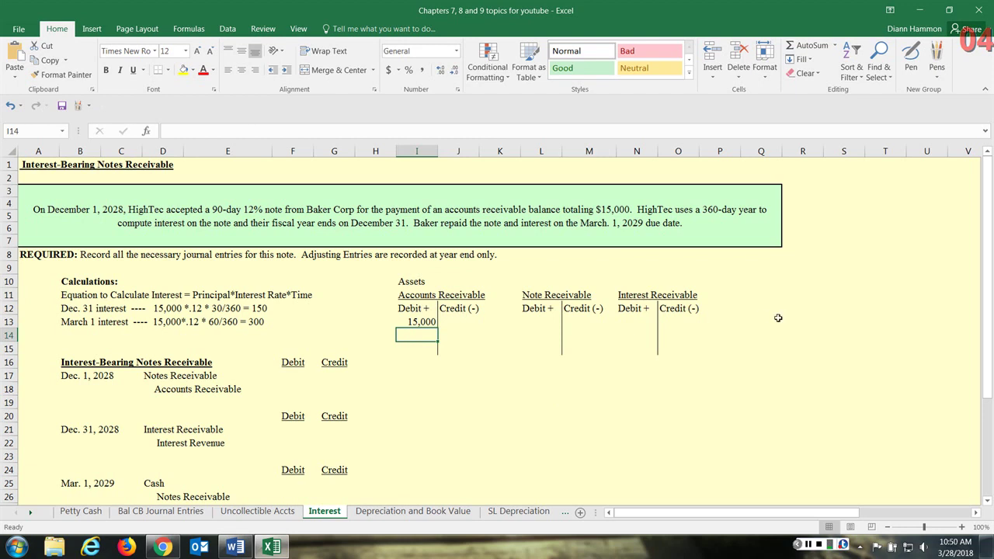
Record the Dec. 1, 2028 journal entry with a 15,000 debit to Notes Receivable and a 15,000 credit to Accounts Receivable.
{"action": "left_click", "coordinate": [285, 375]}
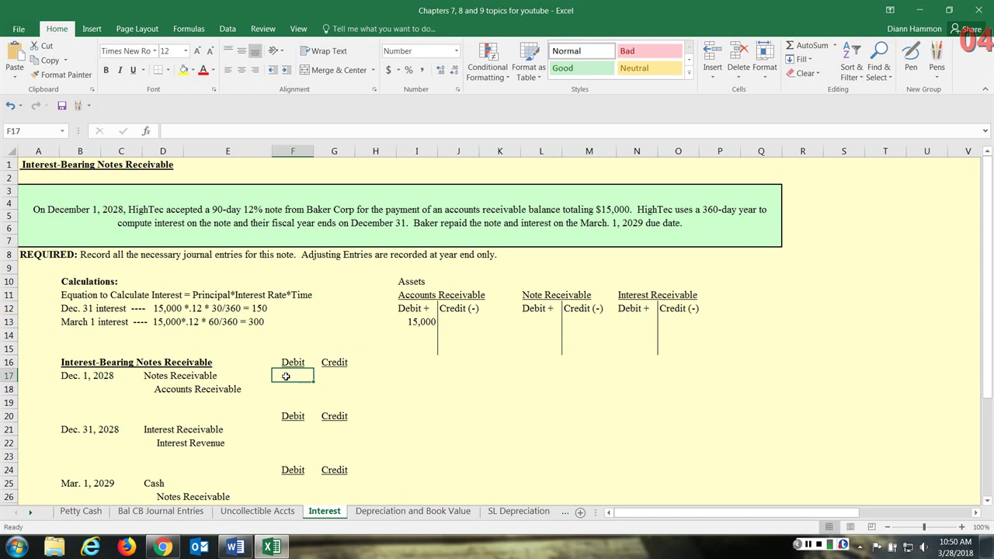
{"action": "type", "text": "15,00"}
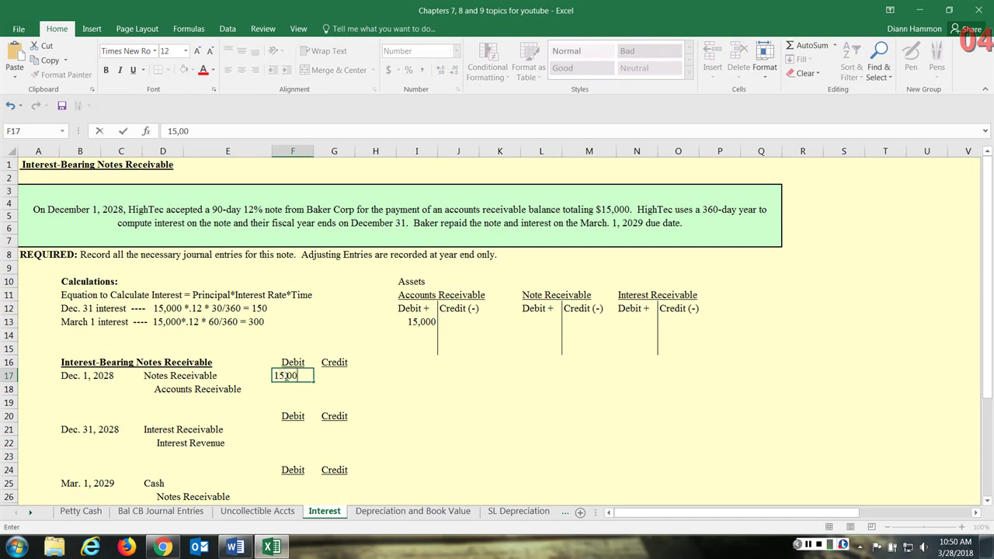
{"action": "type", "text": "0"}
{"action": "left_click", "coordinate": [325, 388]}
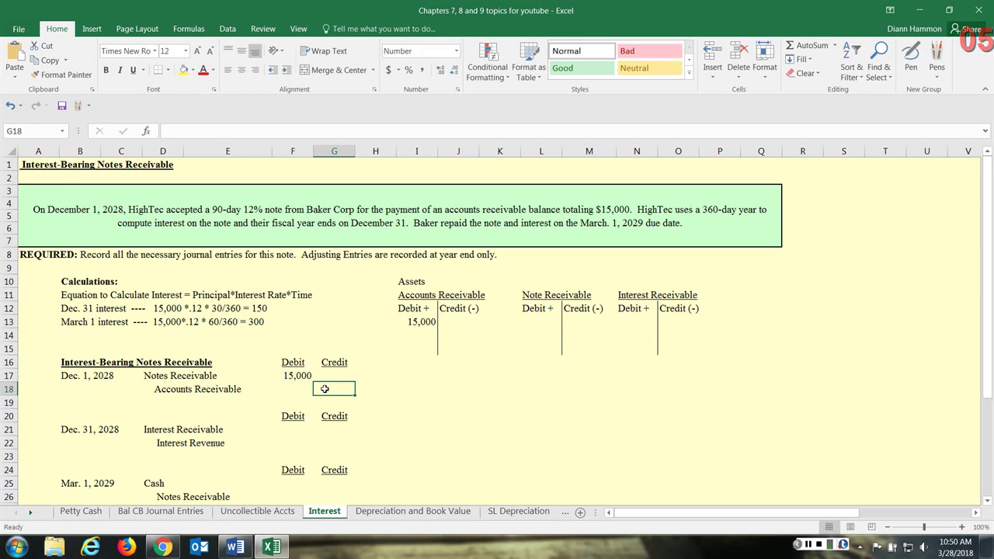
{"action": "type", "text": "15,000"}
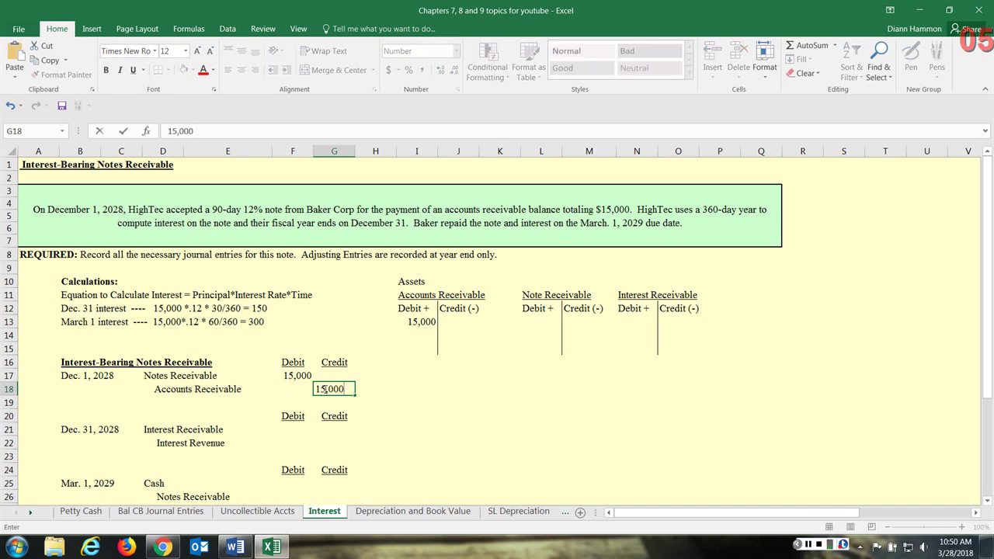
{"action": "left_click", "coordinate": [458, 416]}
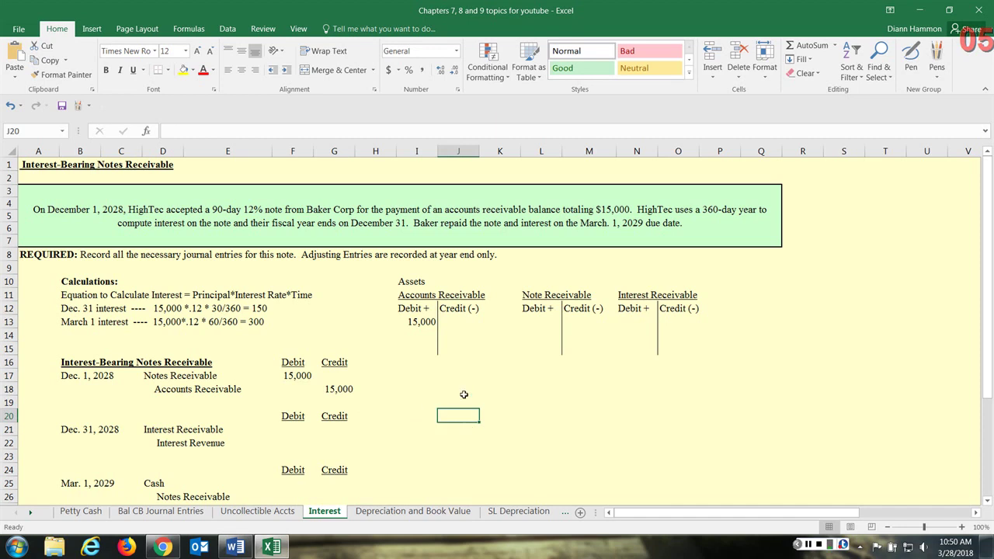
Post 15,000 to the debit side of Note Receivable in L14 and the credit side of Accounts Receivable in J14.
{"action": "left_click", "coordinate": [455, 332]}
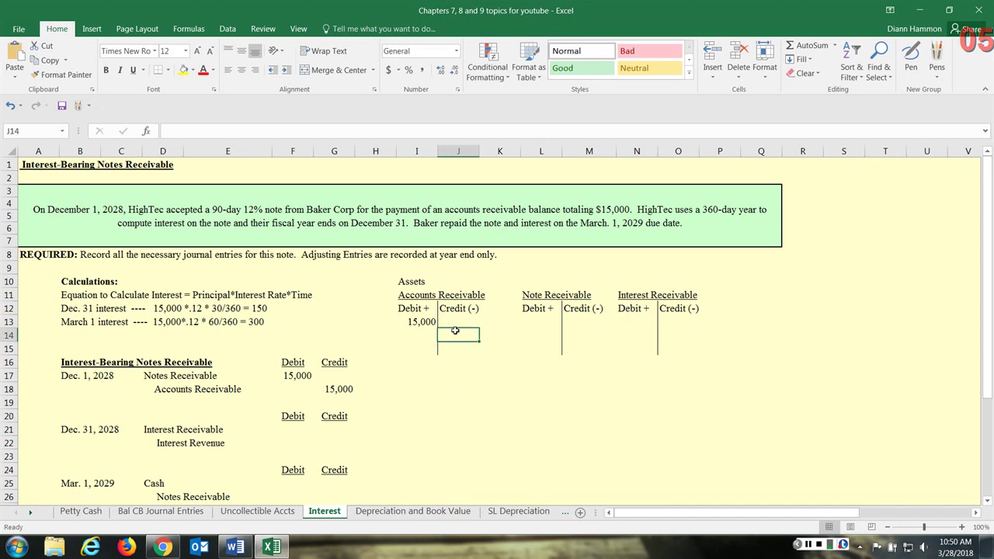
{"action": "left_click", "coordinate": [558, 330]}
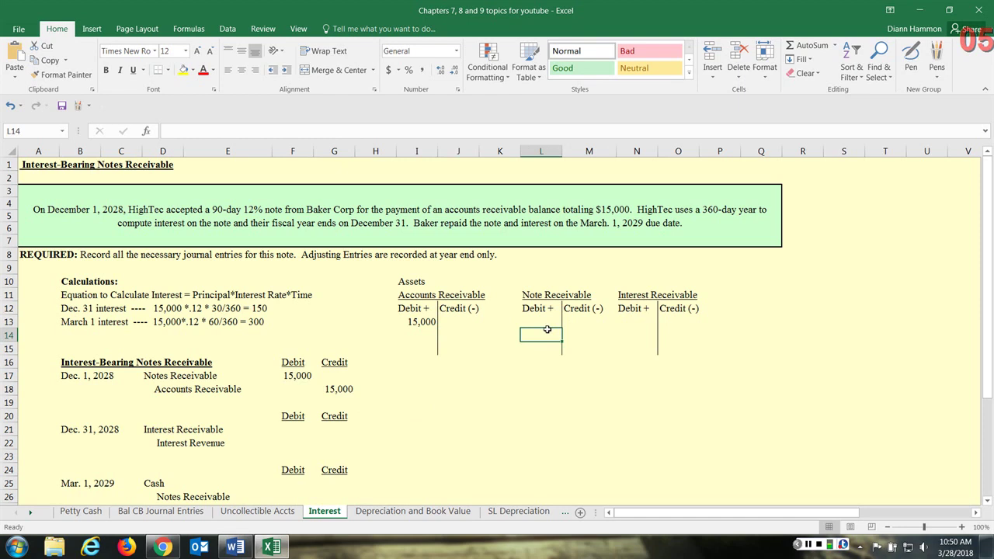
{"action": "type", "text": "15,000"}
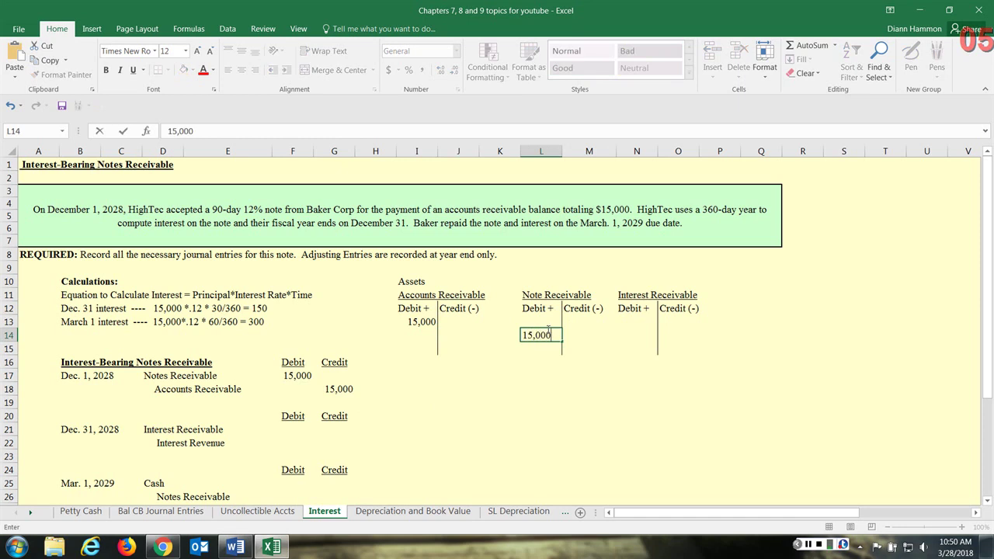
{"action": "left_click", "coordinate": [573, 392]}
{"action": "left_click", "coordinate": [449, 339]}
{"action": "type", "text": "1"}
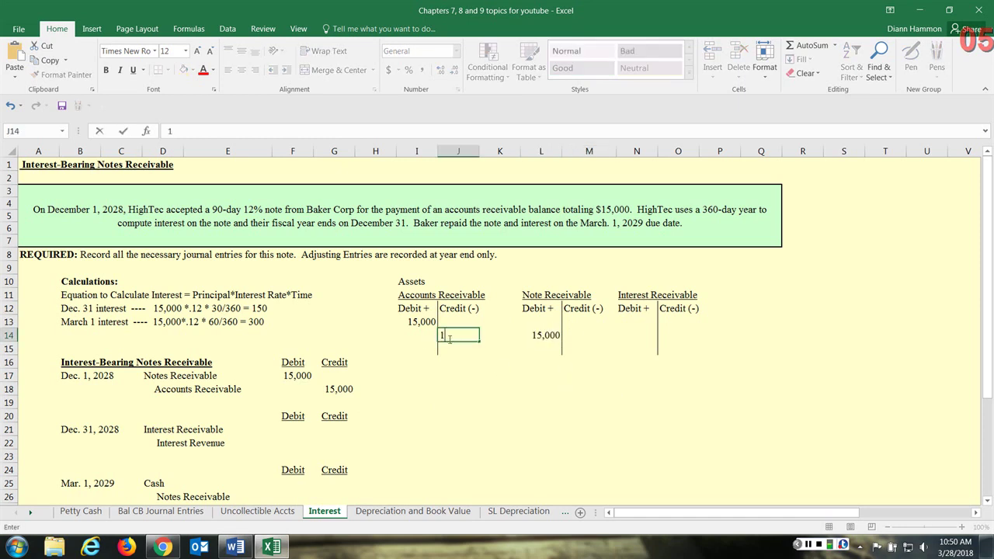
{"action": "type", "text": "5,000"}
{"action": "left_click", "coordinate": [470, 407]}
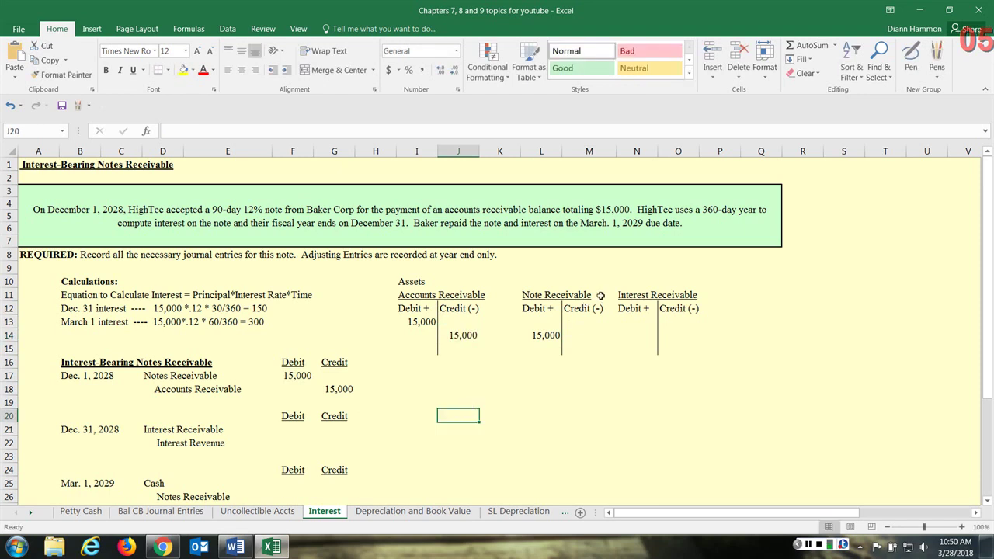
Make the posted 15,000 amounts bold in the Note Receivable debit and the Accounts Receivable credit columns.
{"action": "left_click", "coordinate": [548, 342]}
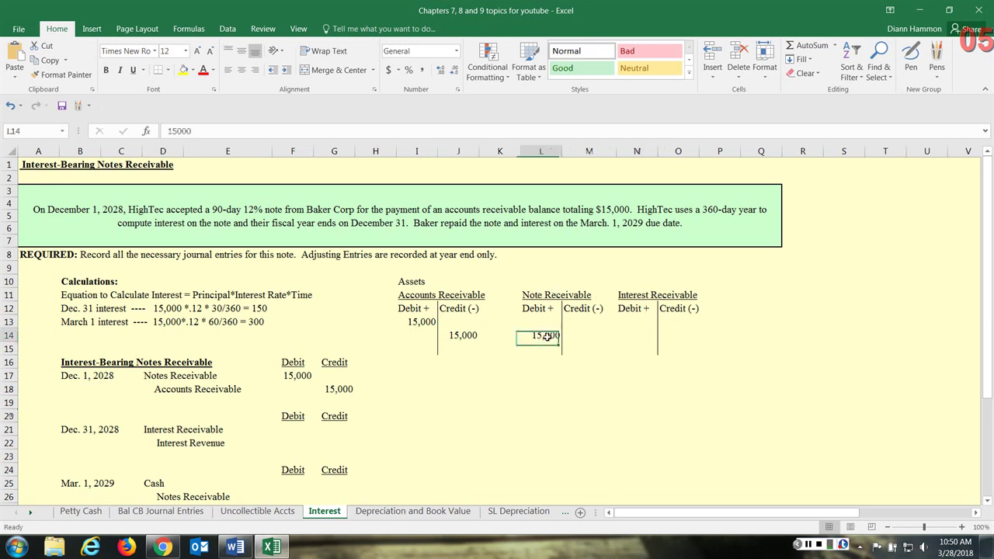
{"action": "left_click", "coordinate": [169, 377]}
{"action": "left_click_drag", "start_coordinate": [171, 377], "coordinate": [289, 375]}
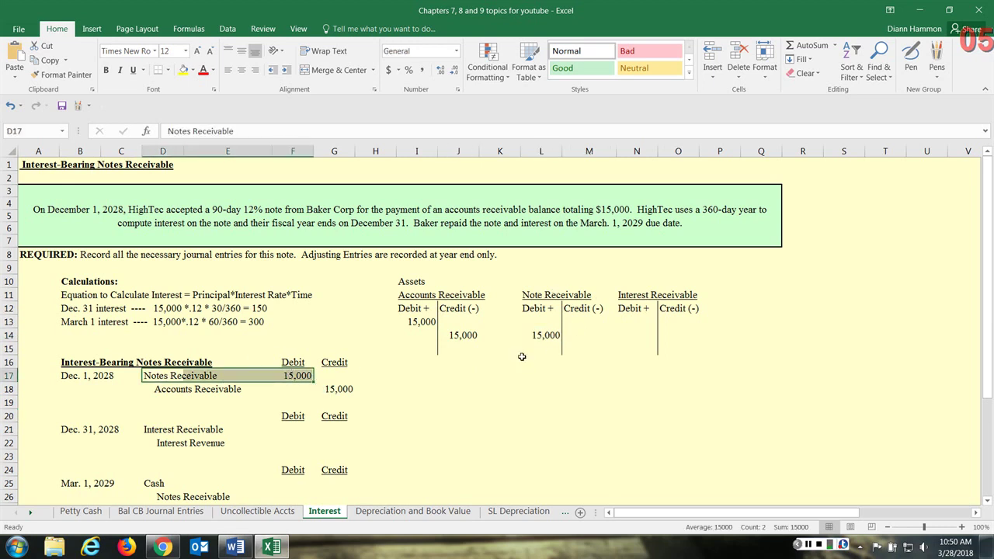
{"action": "left_click", "coordinate": [545, 336]}
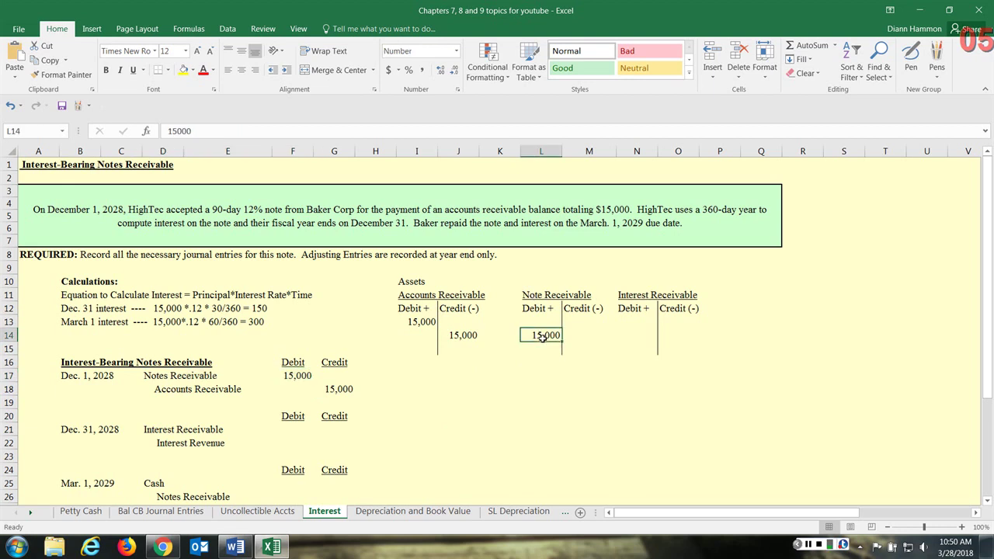
{"action": "left_click", "coordinate": [106, 70]}
{"action": "left_click", "coordinate": [163, 389]}
{"action": "left_click_drag", "start_coordinate": [163, 389], "coordinate": [345, 389]}
{"action": "left_click", "coordinate": [458, 335]}
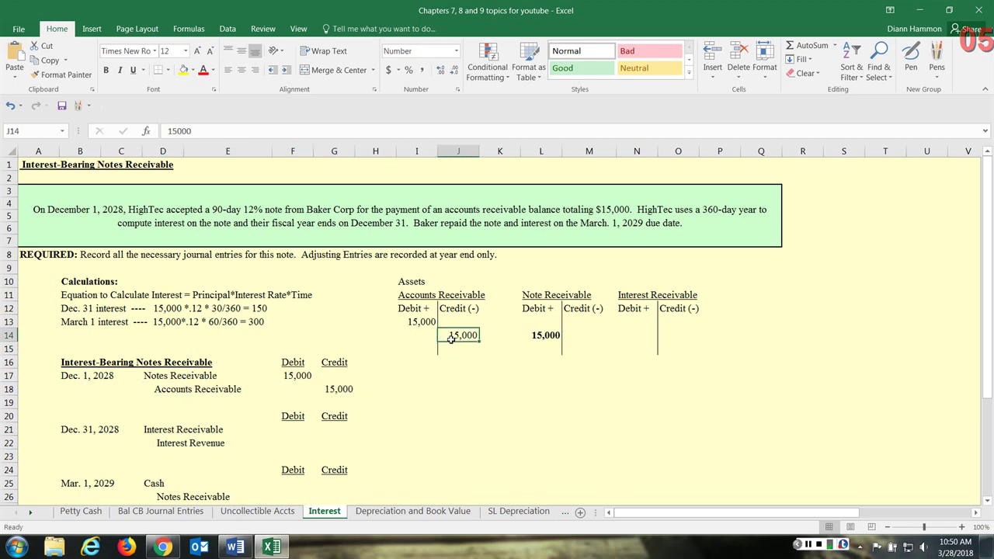
{"action": "left_click", "coordinate": [108, 74]}
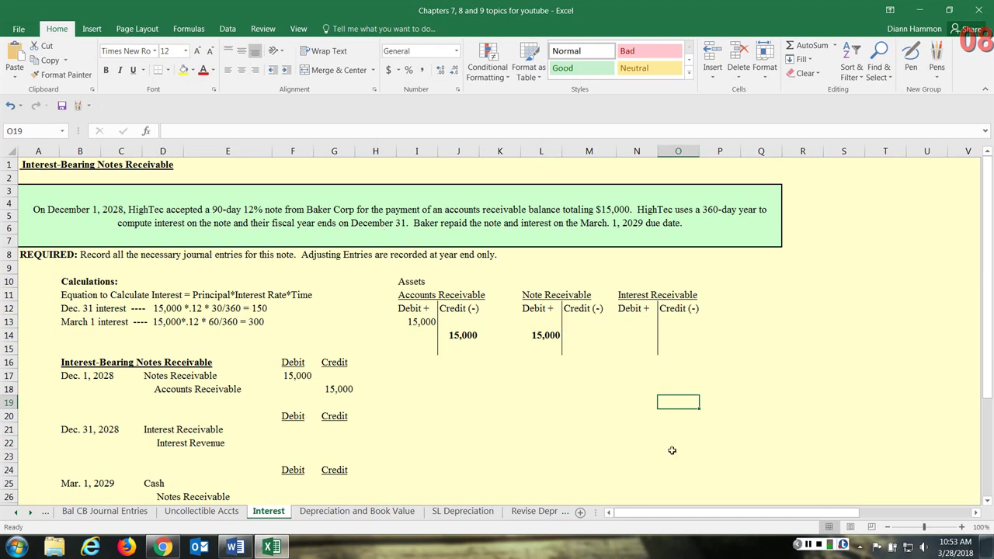
Calculate the Dec. 31 interest in cell Q20 with =15000*.12*30/360 and highlight its formula.
{"action": "left_click", "coordinate": [757, 416]}
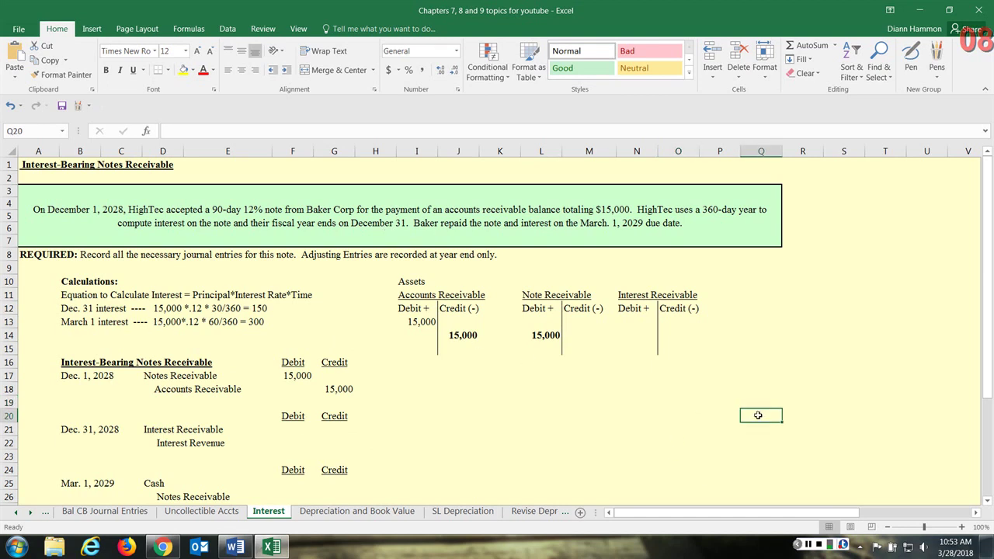
{"action": "type", "text": "=1"}
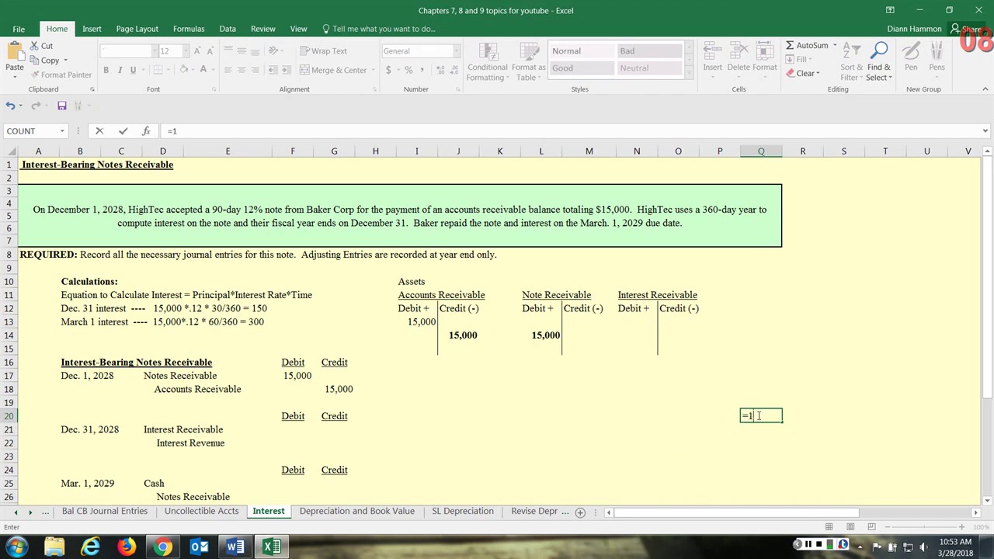
{"action": "type", "text": "5000*.12*30/"}
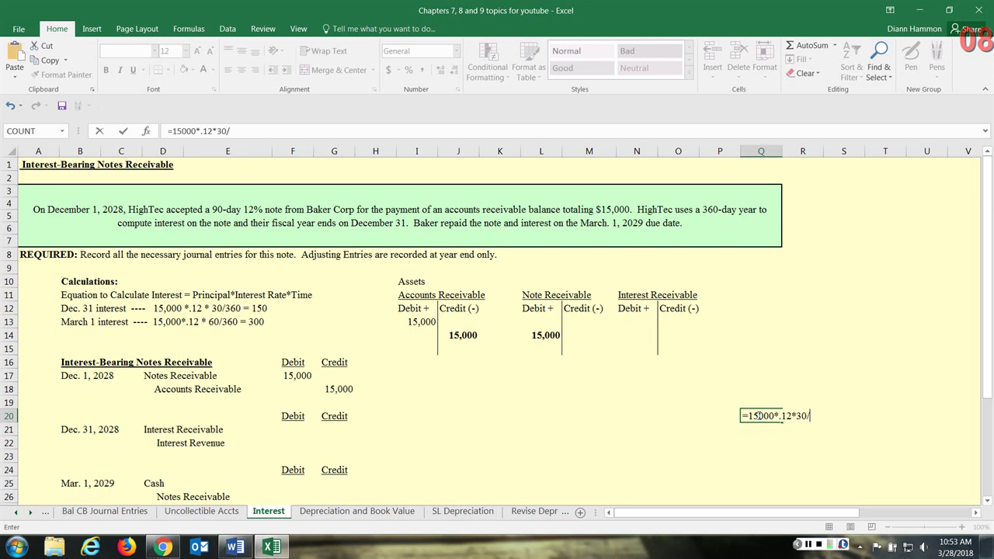
{"action": "type", "text": "3"}
{"action": "key", "text": "BackSpace"}
{"action": "type", "text": "360"}
{"action": "key", "text": "Return"}
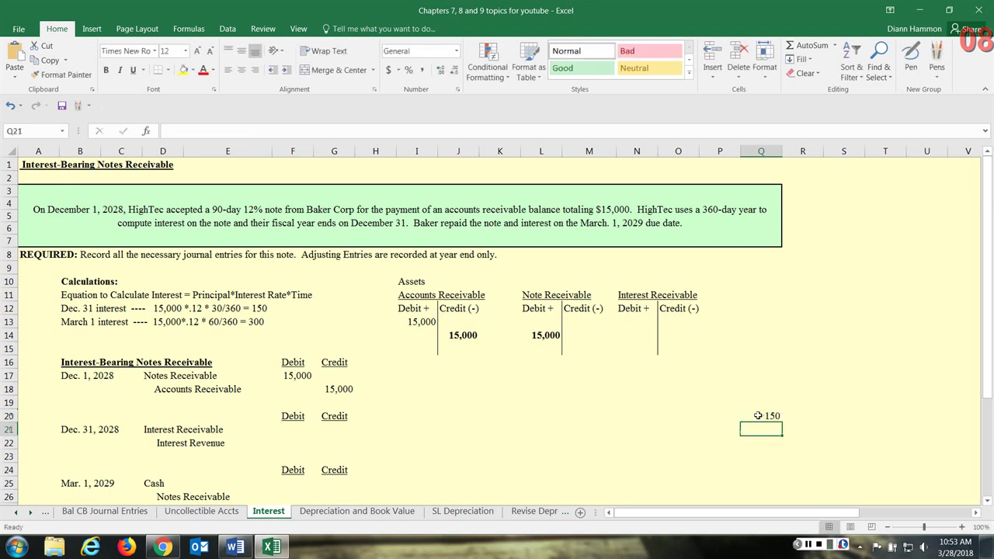
{"action": "left_click", "coordinate": [751, 416]}
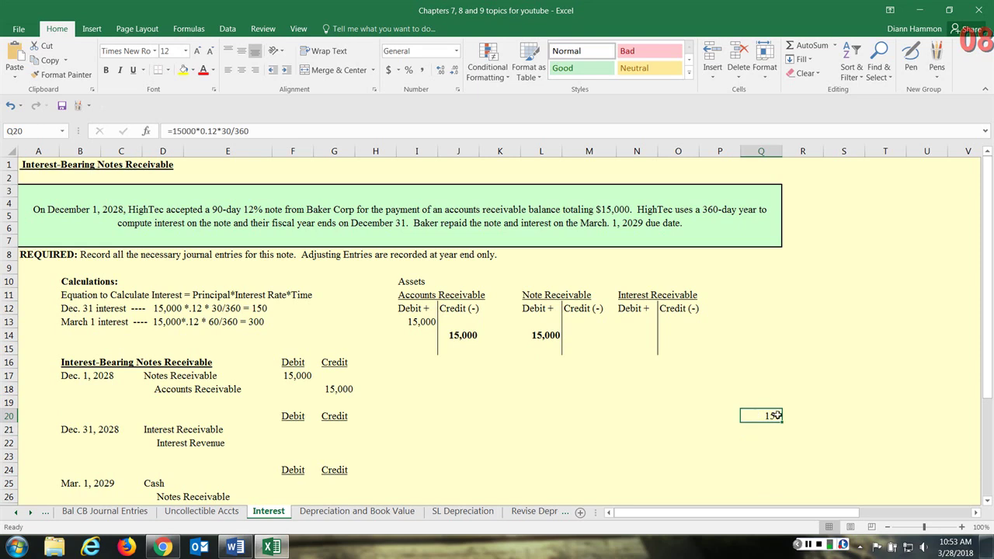
{"action": "left_click_drag", "start_coordinate": [251, 130], "coordinate": [143, 130]}
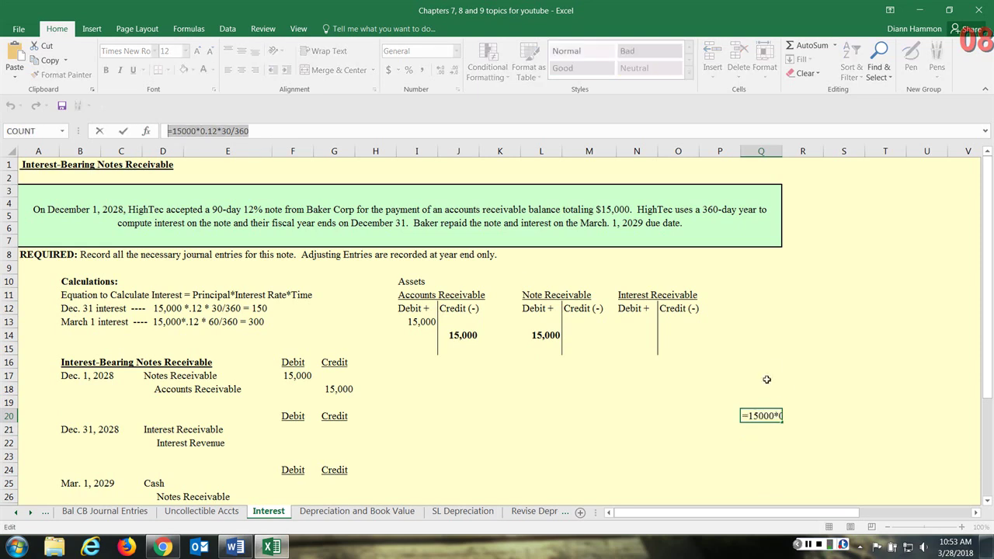
Complete the Dec. 31 interest formula =15000*0.12*30/360 in cell Q20.
{"action": "left_click", "coordinate": [759, 417]}
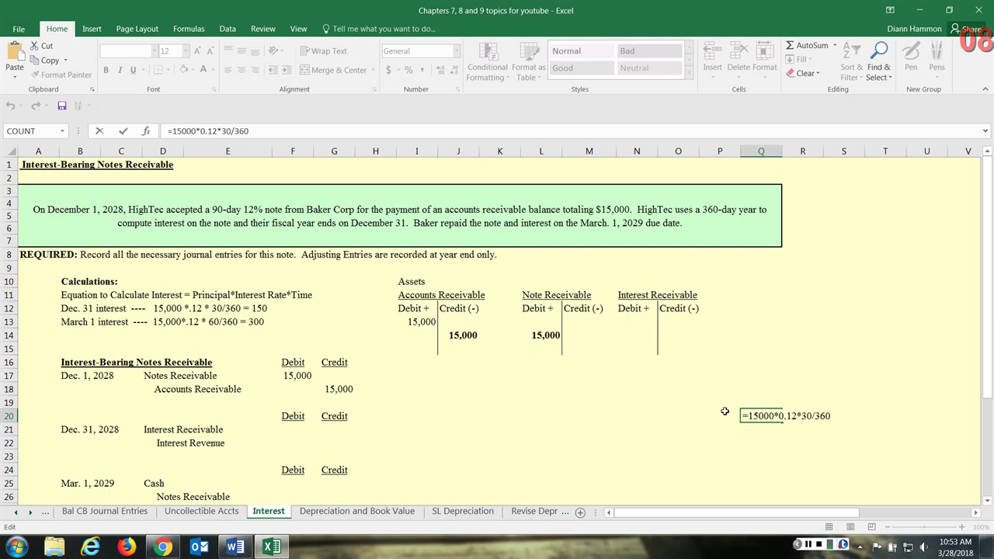
{"action": "key", "text": "Return"}
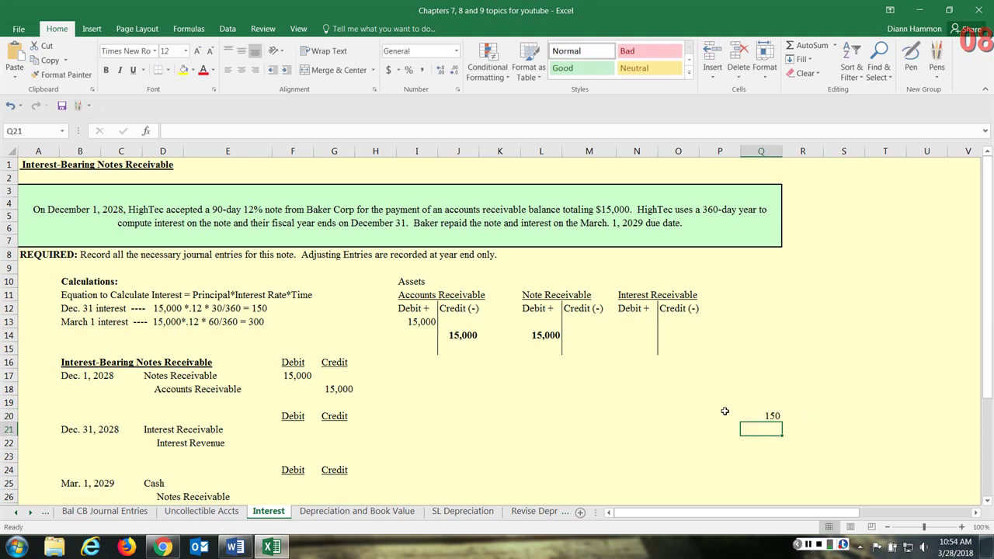
{"action": "left_click", "coordinate": [747, 411]}
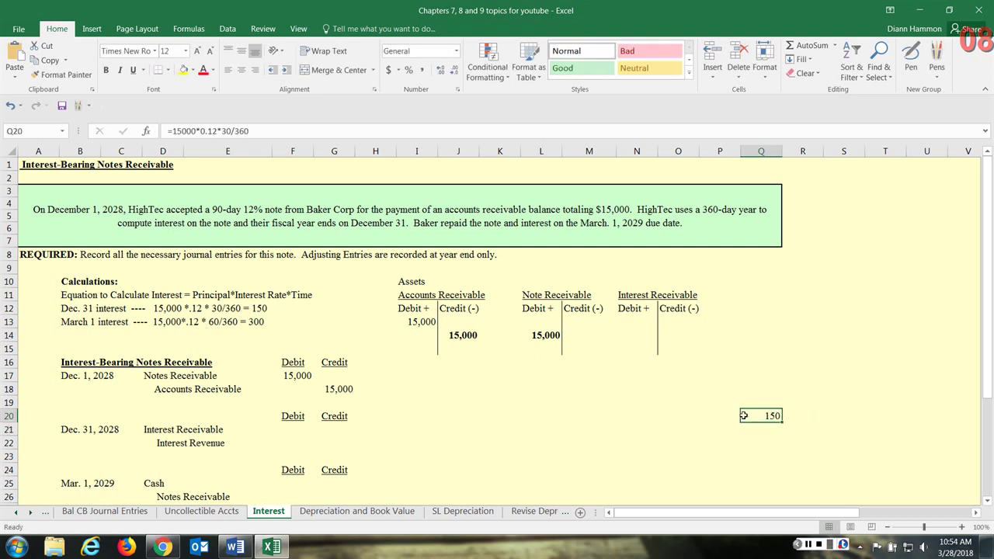
Record the Dec. 31, 2028 entry by linking the Interest Receivable debit in F21 and the Interest Revenue credit in G22 to Q20.
{"action": "left_click", "coordinate": [282, 427]}
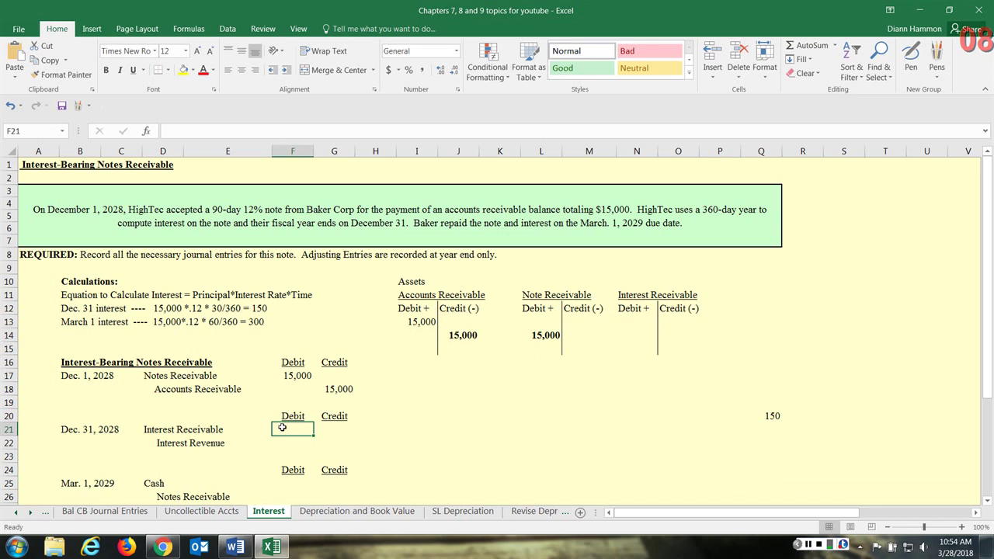
{"action": "type", "text": "="}
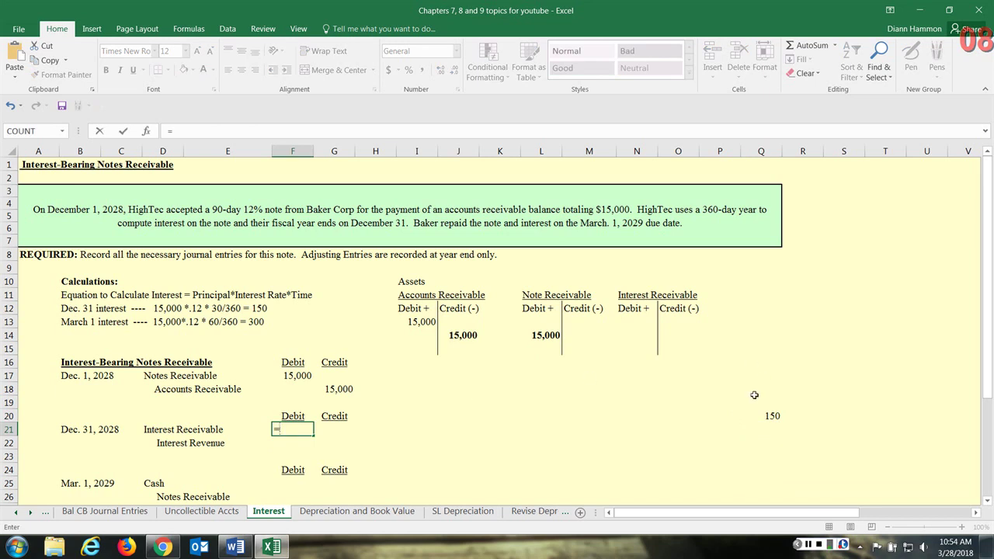
{"action": "left_click", "coordinate": [771, 412]}
{"action": "key", "text": "Return"}
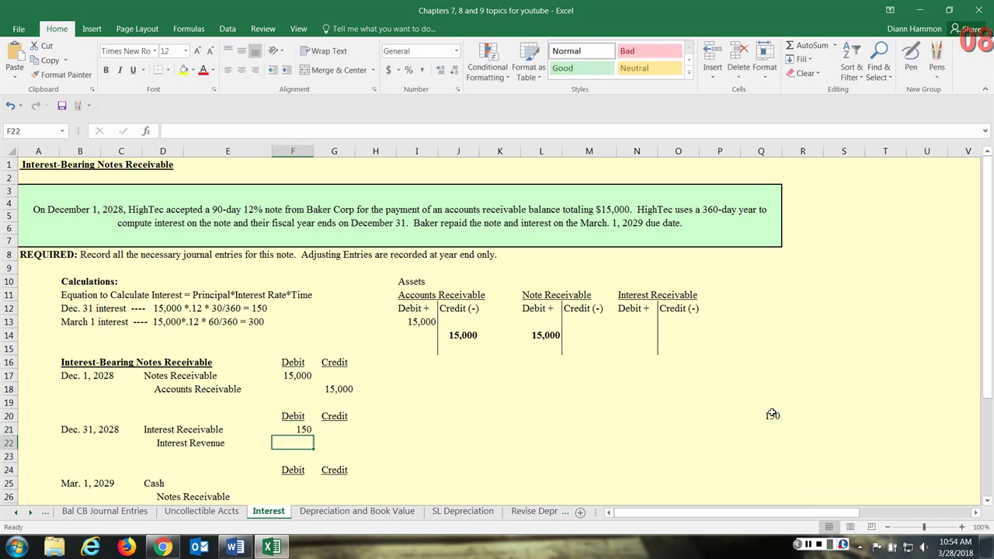
{"action": "left_click", "coordinate": [342, 441]}
{"action": "type", "text": "="}
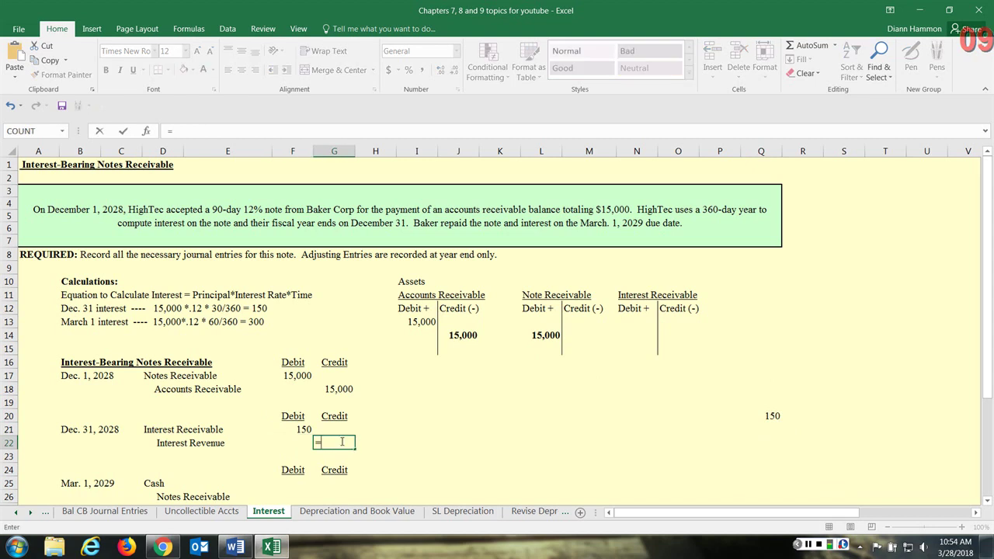
{"action": "left_click", "coordinate": [763, 418]}
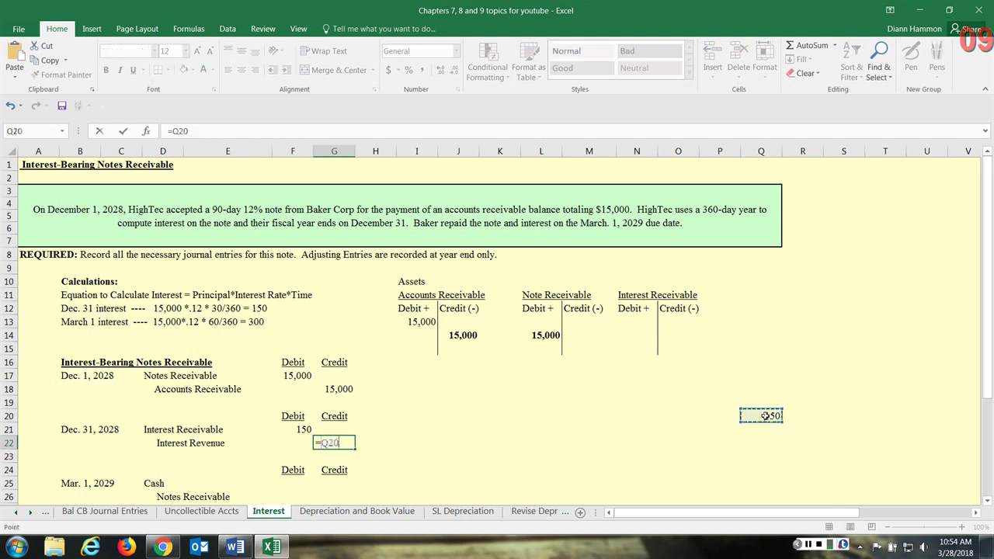
{"action": "key", "text": "Return"}
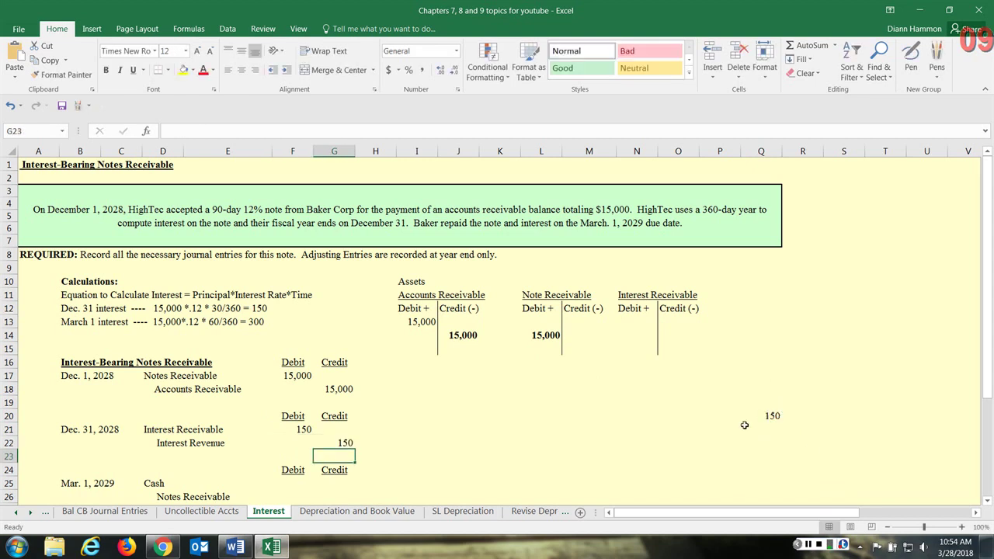
Post the Dec. 31 interest to the debit side of Interest Receivable in N14 by linking it to F21.
{"action": "left_click", "coordinate": [647, 333]}
{"action": "type", "text": "="}
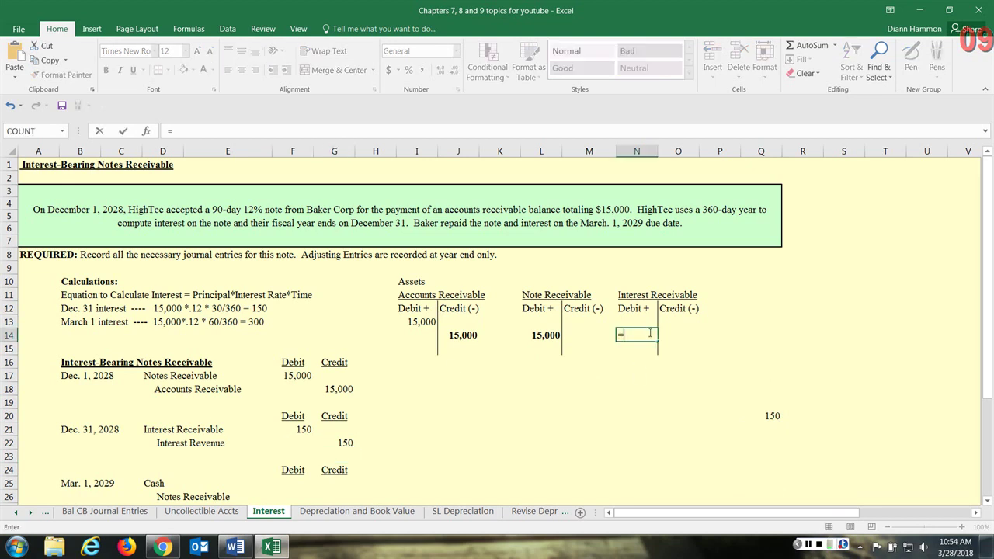
{"action": "left_click", "coordinate": [303, 429]}
{"action": "key", "text": "Return"}
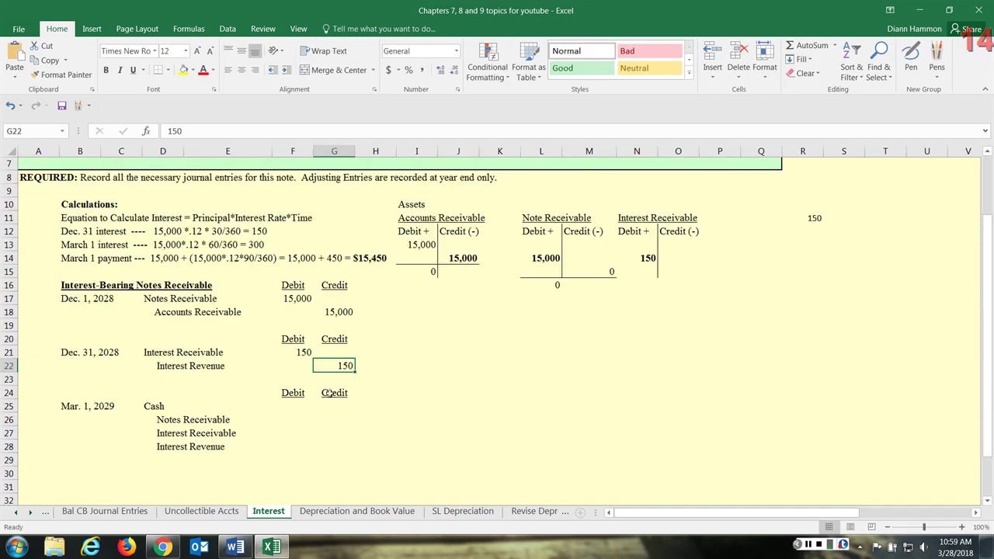
Highlight the March 1 payment calculation in row 14 and compute the 90-day interest in R12 with =15000*.12*90/360.
{"action": "scroll", "coordinate": [299, 399], "scroll_direction": "up", "scroll_amount": 2}
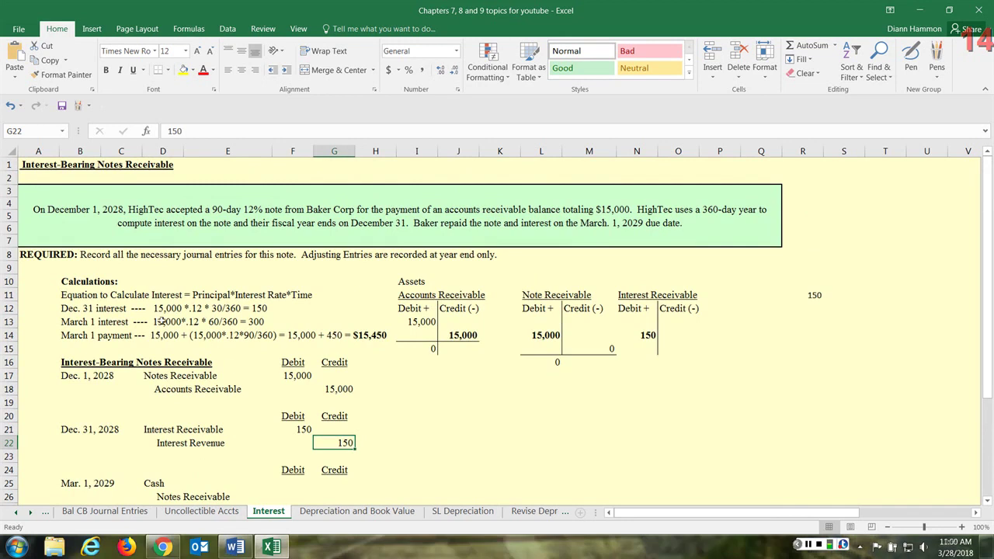
{"action": "left_click_drag", "start_coordinate": [70, 335], "coordinate": [371, 335]}
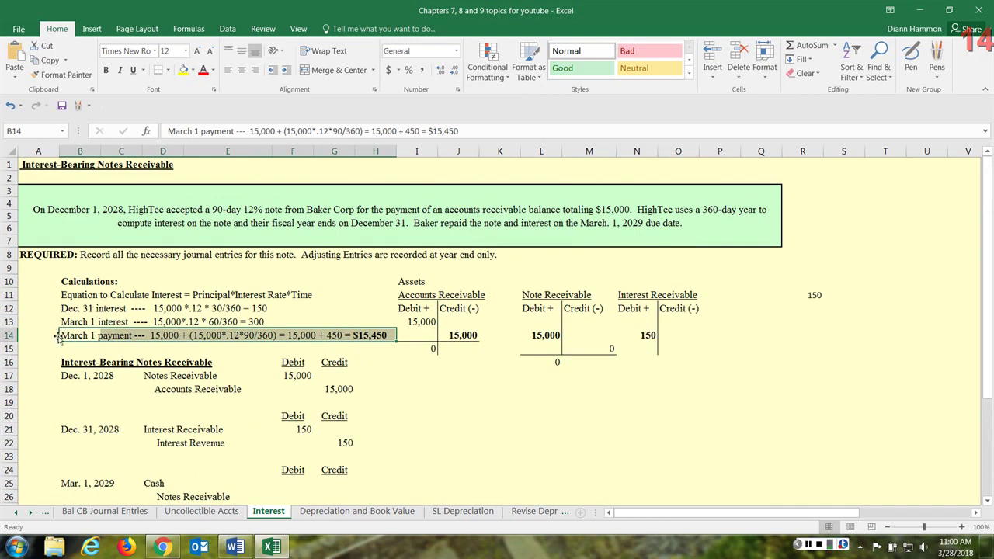
{"action": "left_click_drag", "start_coordinate": [61, 335], "coordinate": [382, 335]}
{"action": "left_click", "coordinate": [820, 313]}
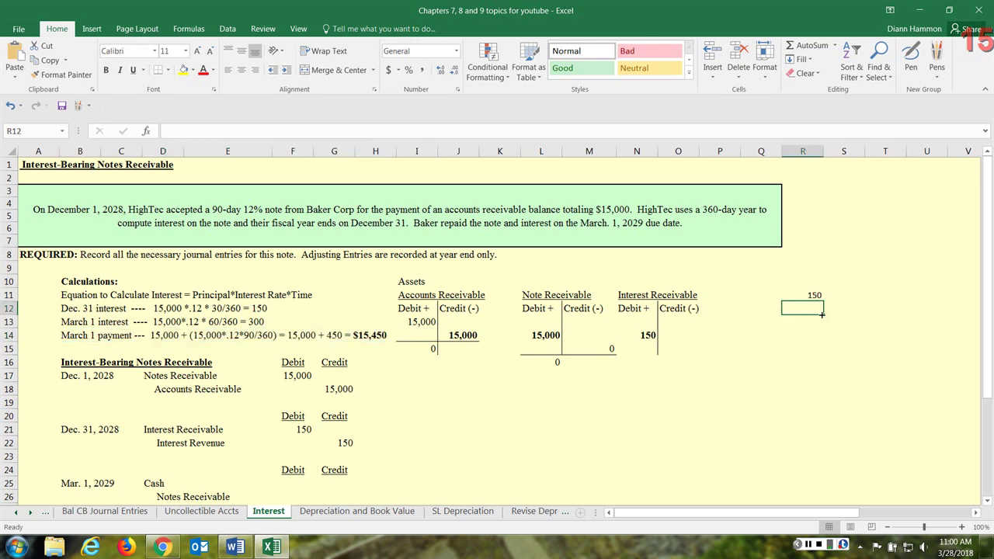
{"action": "type", "text": "=15"}
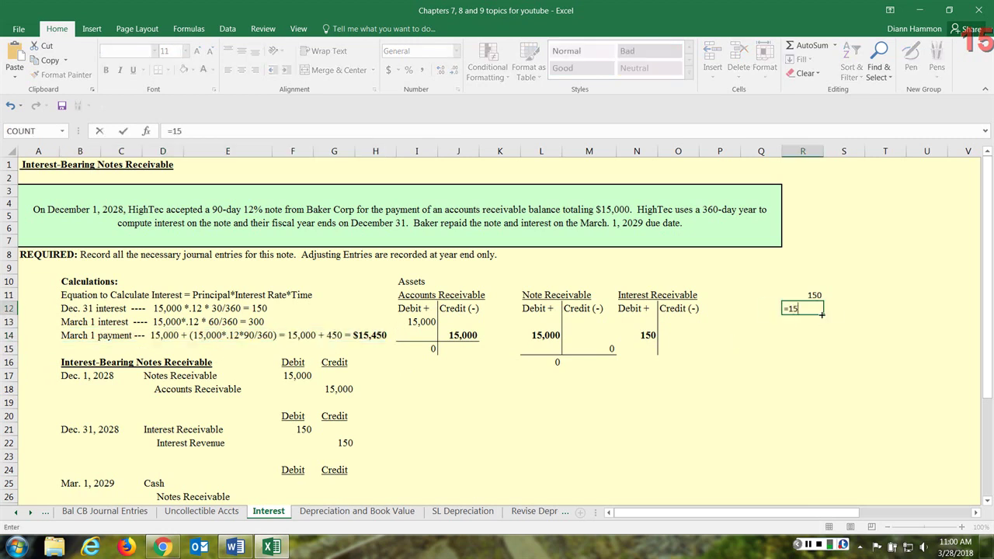
{"action": "type", "text": "000*.12*90"}
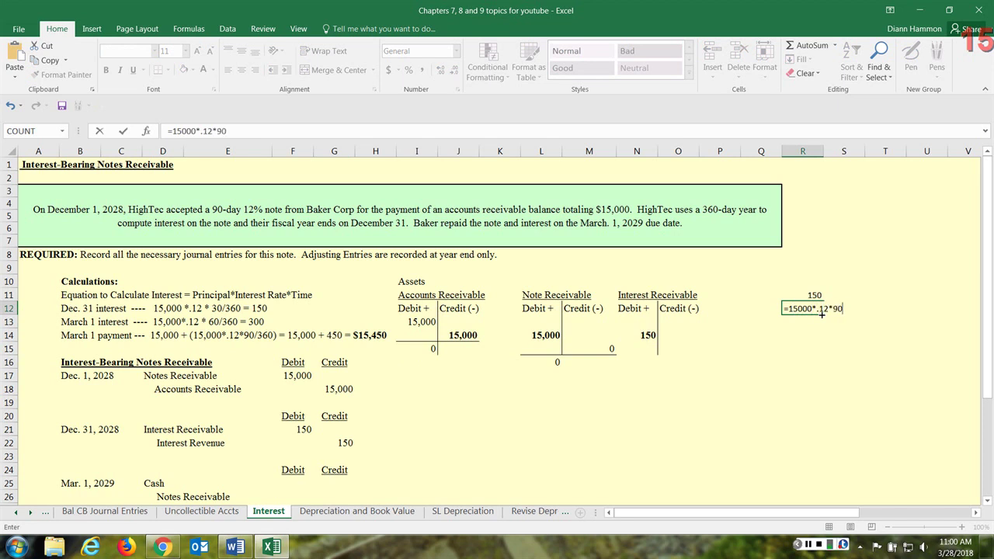
{"action": "type", "text": "/360"}
{"action": "key", "text": "Return"}
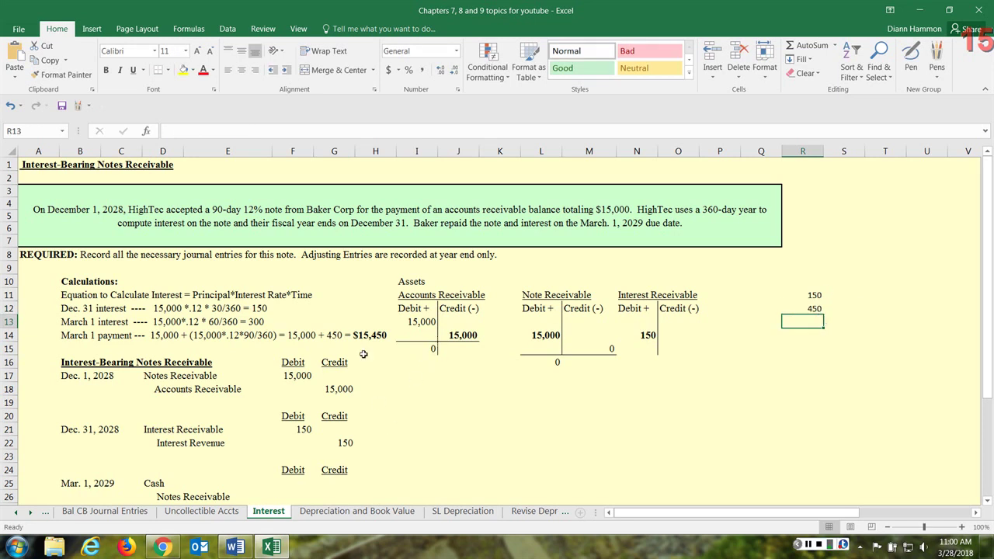
For the Mar. 1, 2029 entry, debit Cash 15,450 in F25 and credit Notes Receivable 15,000 in G26.
{"action": "scroll", "coordinate": [353, 341], "scroll_direction": "down", "scroll_amount": 2}
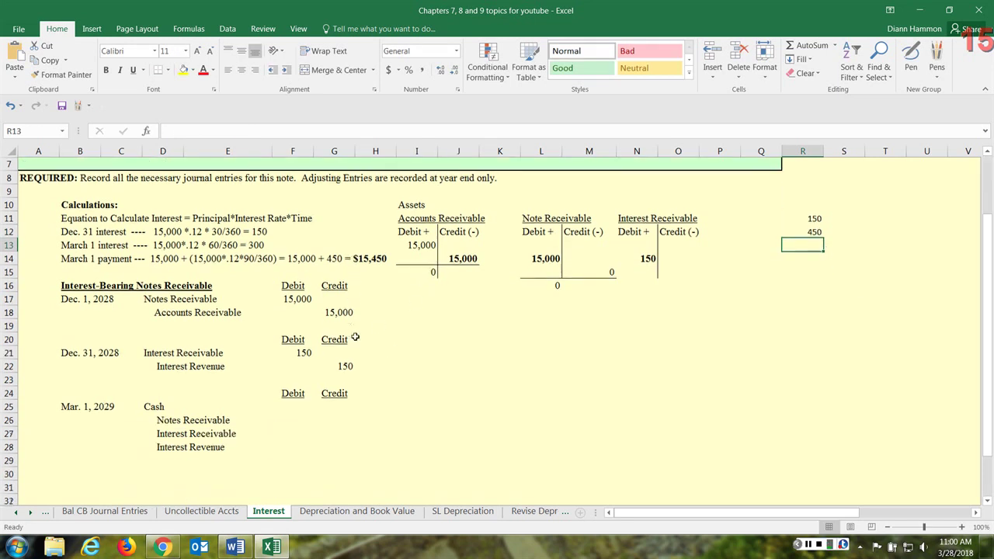
{"action": "left_click", "coordinate": [296, 407]}
{"action": "type", "text": "15"}
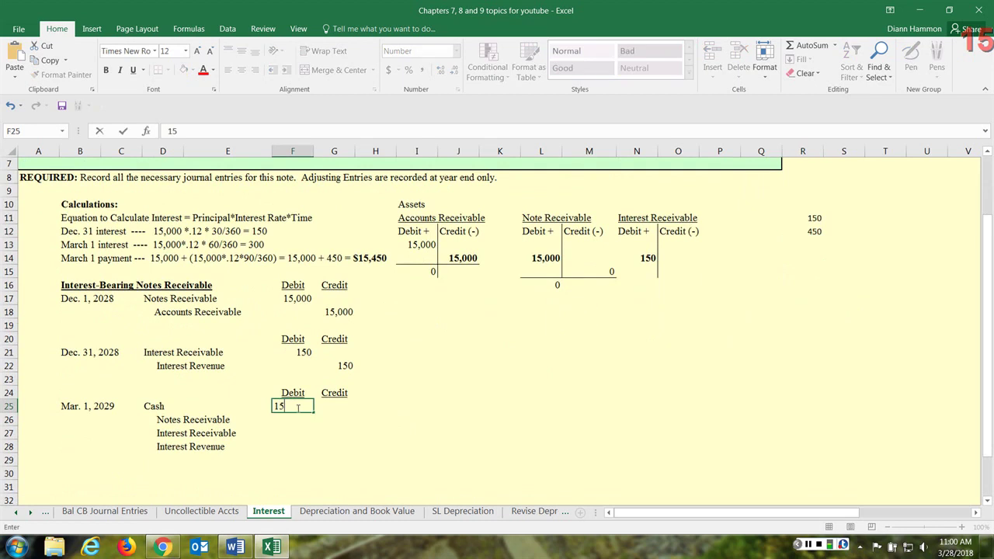
{"action": "type", "text": ",450"}
{"action": "left_click", "coordinate": [343, 459]}
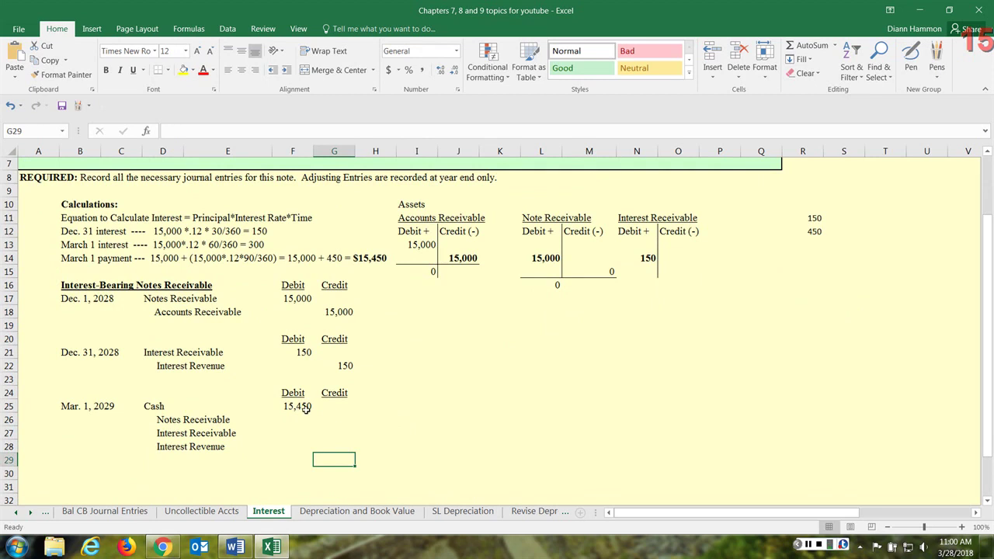
{"action": "left_click", "coordinate": [344, 418]}
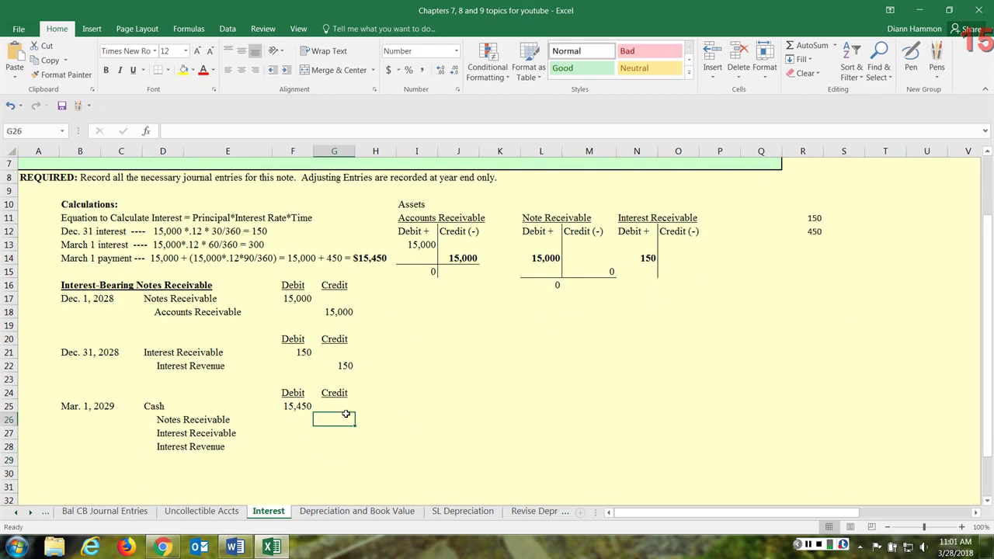
{"action": "type", "text": "15000"}
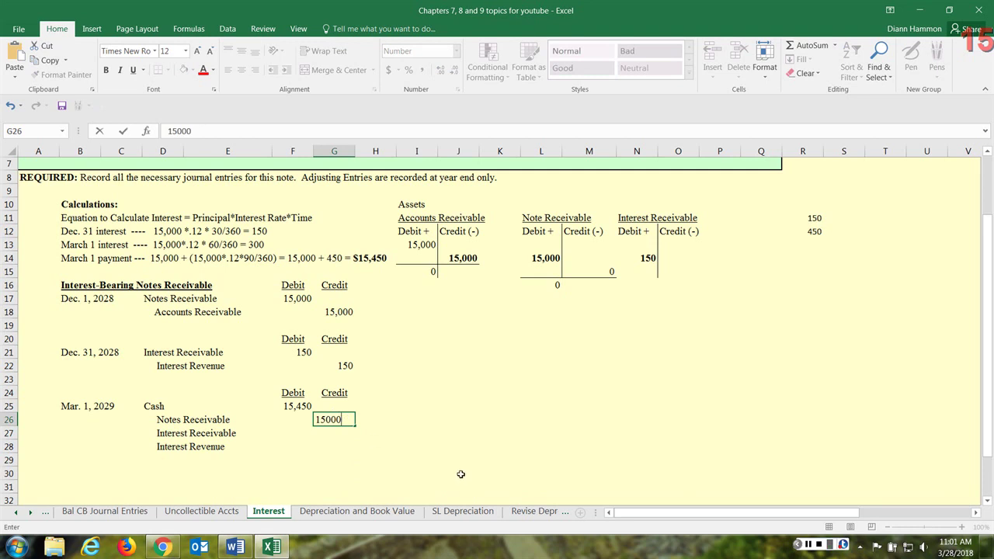
{"action": "left_click", "coordinate": [460, 475]}
Examine the Note Receivable T-account postings against the G26 credit, along with the Accounts Receivable T-account.
{"action": "left_click_drag", "start_coordinate": [537, 221], "coordinate": [582, 284]}
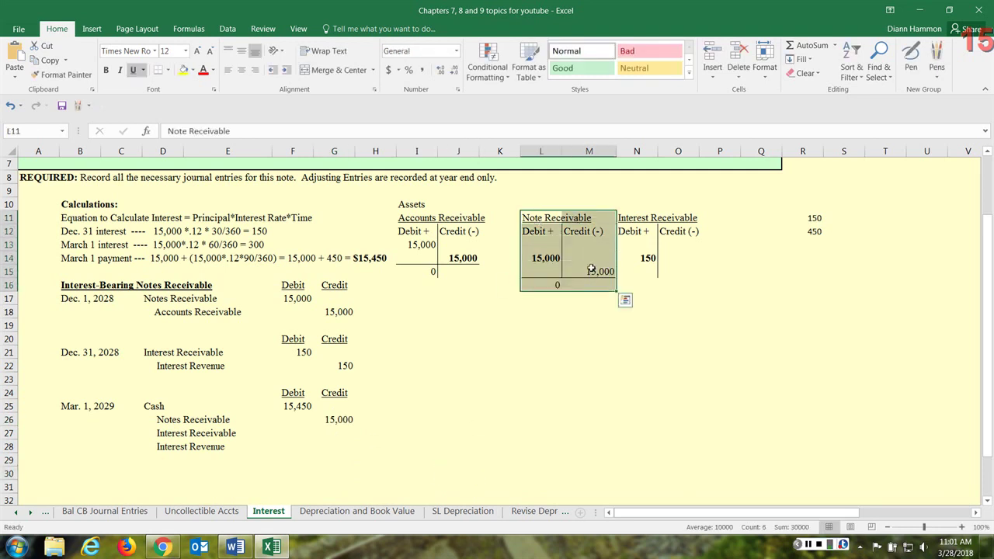
{"action": "left_click", "coordinate": [591, 270]}
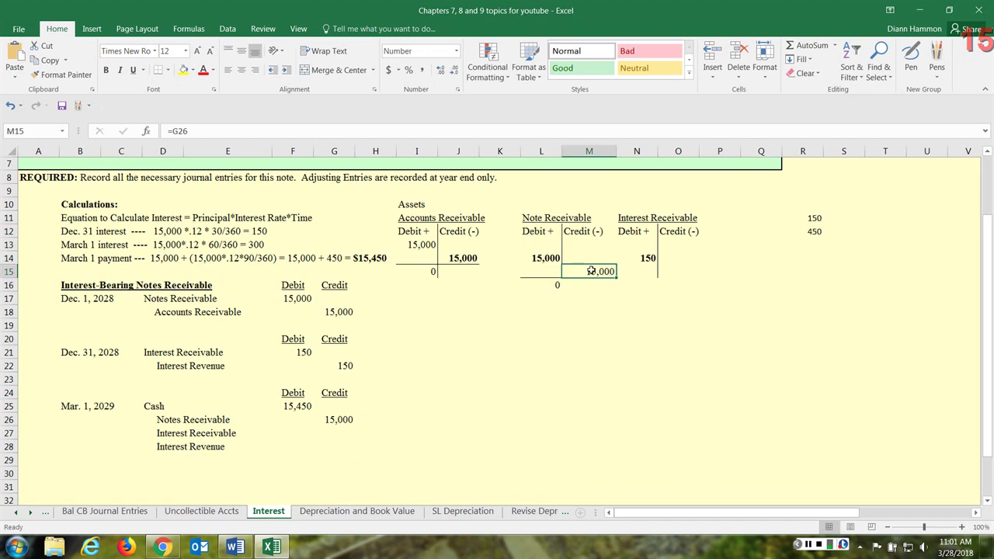
{"action": "left_click", "coordinate": [541, 258]}
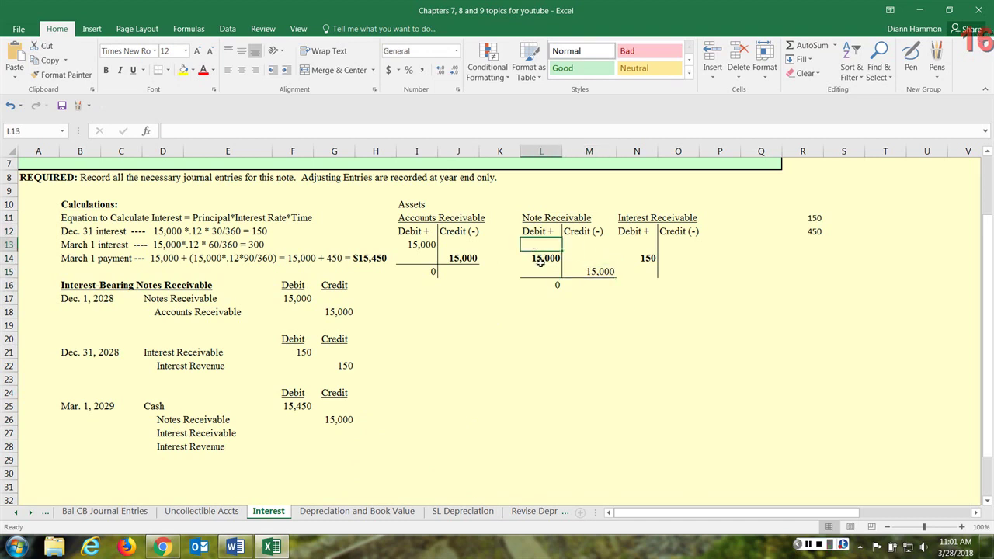
{"action": "key", "text": "ctrl+b"}
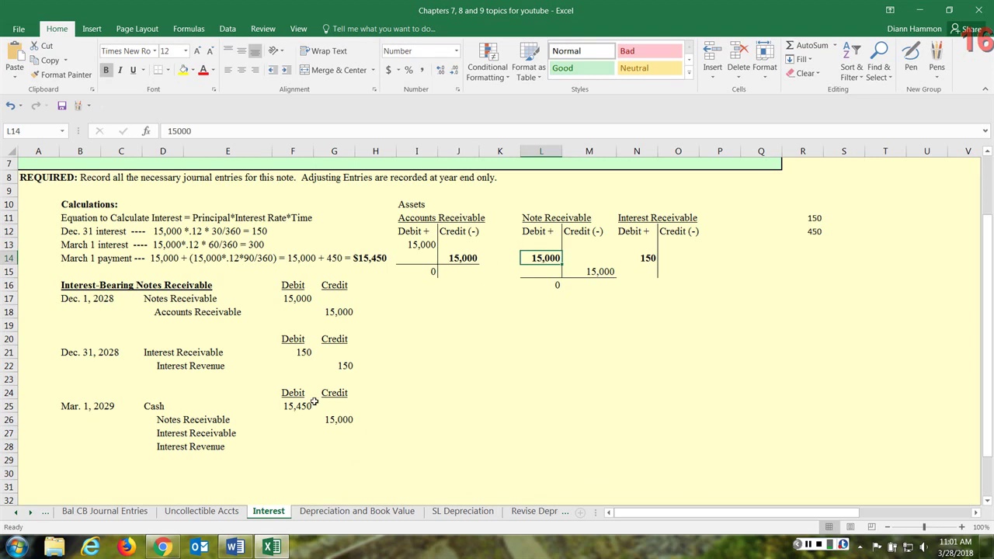
{"action": "left_click", "coordinate": [332, 417]}
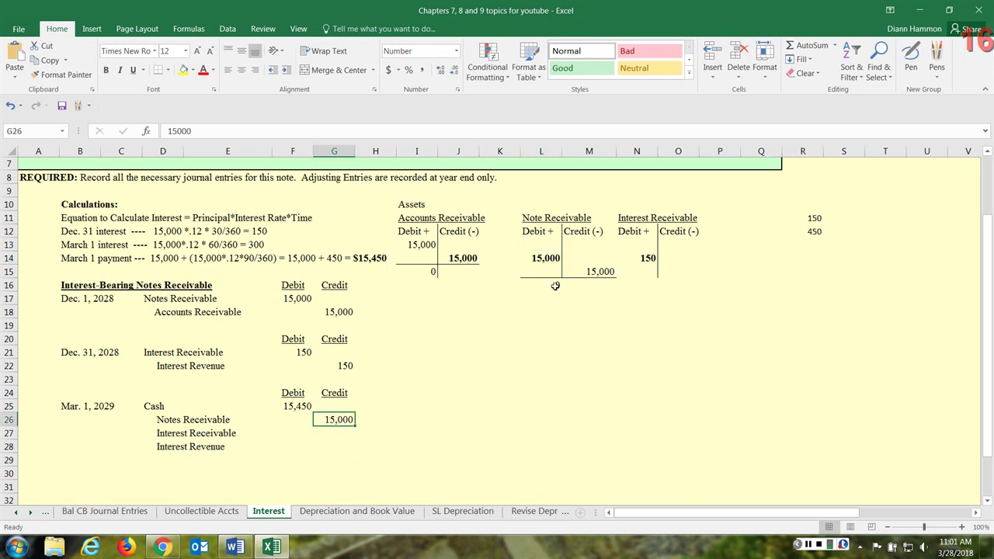
{"action": "left_click_drag", "start_coordinate": [423, 247], "coordinate": [461, 272]}
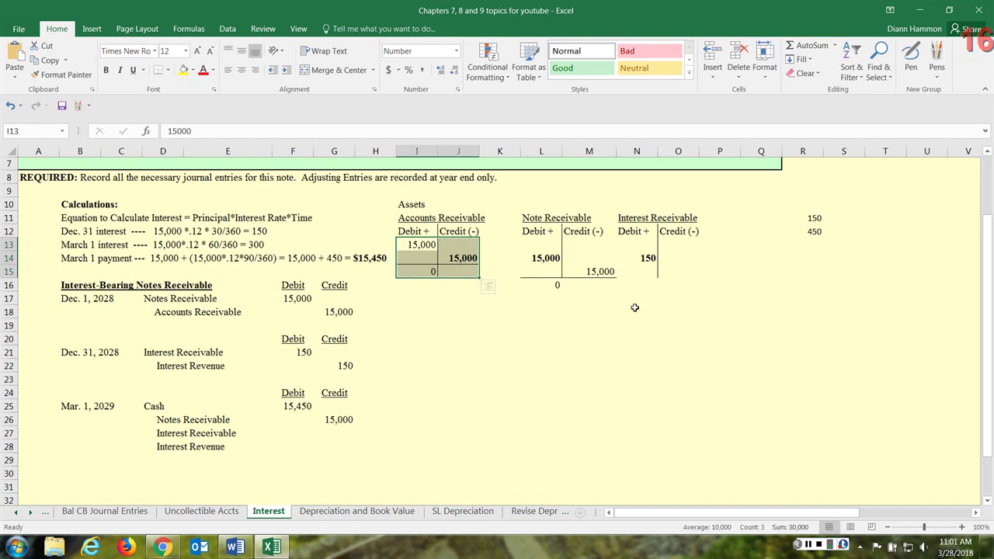
{"action": "left_click", "coordinate": [603, 281]}
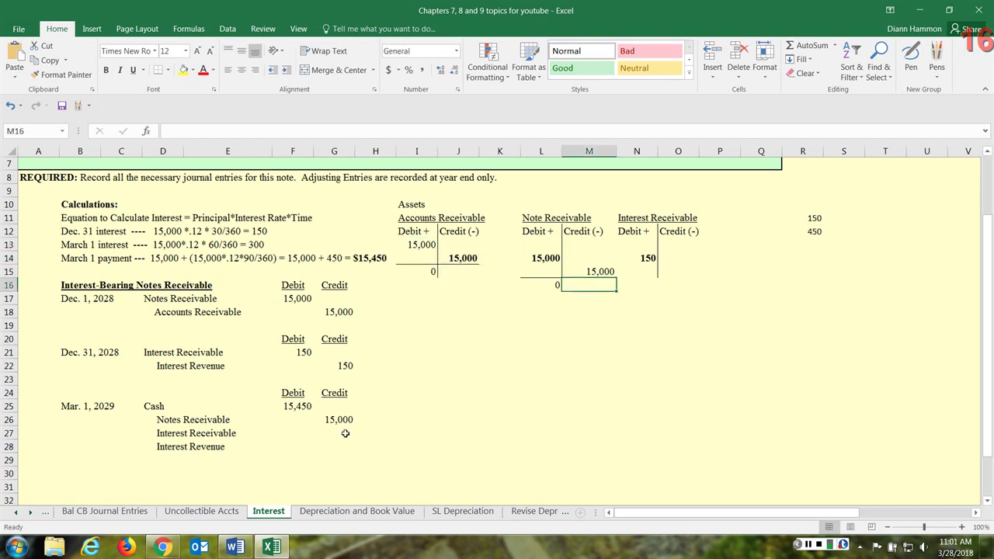
Check the Interest Receivable debit in N14 and credit Interest Receivable 150 in G27 of the Mar. 1, 2029 entry.
{"action": "left_click", "coordinate": [650, 257]}
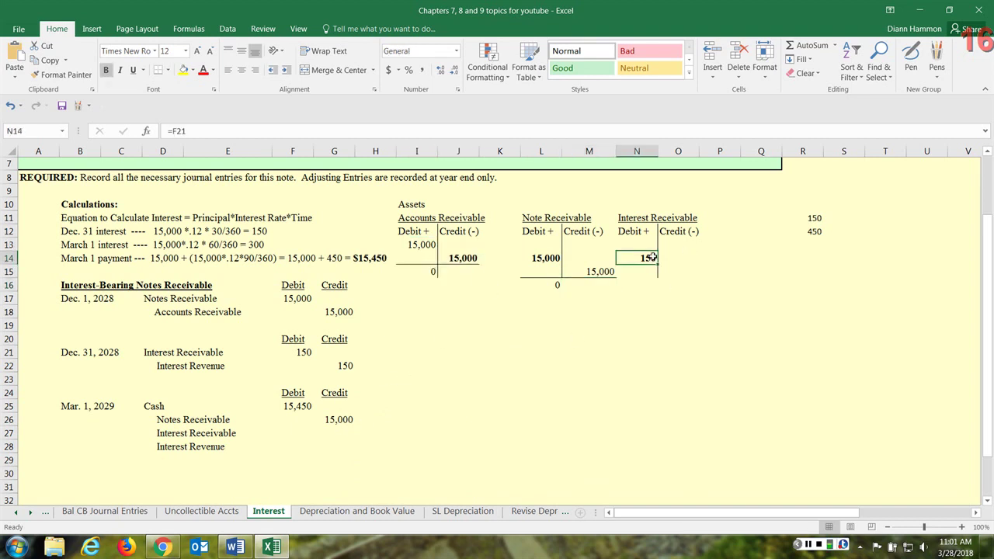
{"action": "left_click", "coordinate": [333, 432]}
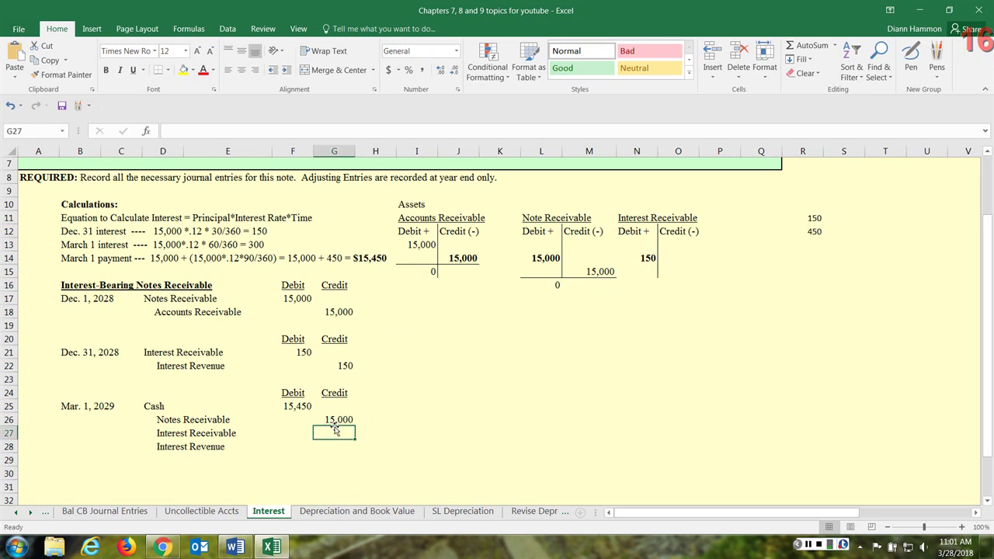
{"action": "type", "text": "1"}
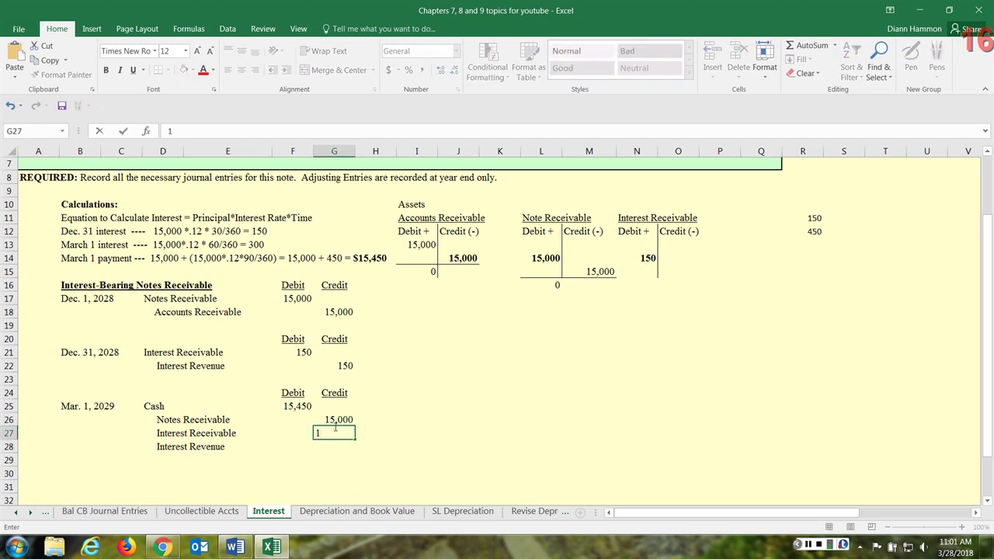
{"action": "type", "text": "50"}
{"action": "left_click", "coordinate": [382, 432]}
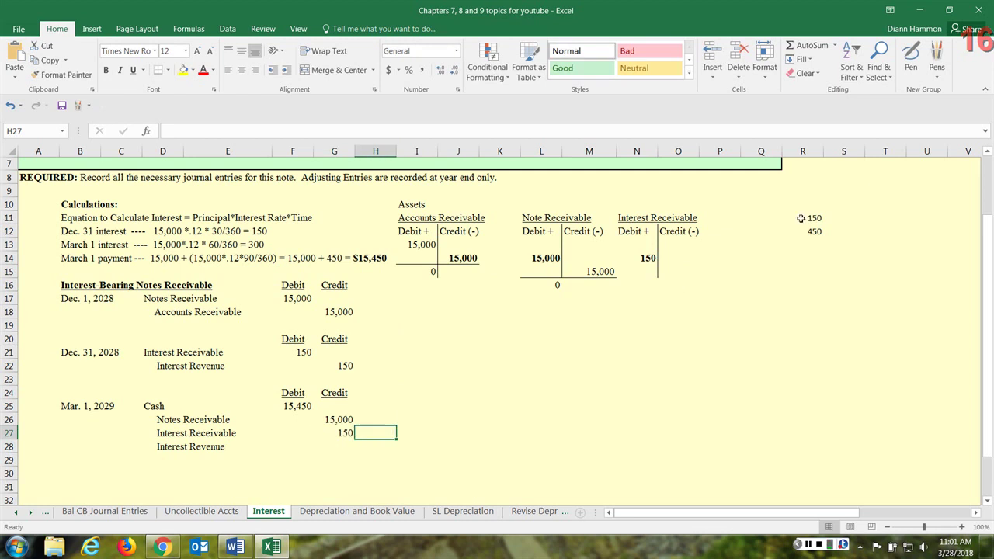
Post the Interest Receivable credit in O14 by linking it to G27, and highlight both amounts in row 14 of that T-account.
{"action": "left_click", "coordinate": [669, 258]}
{"action": "type", "text": "="}
{"action": "left_click", "coordinate": [340, 436]}
{"action": "key", "text": "Return"}
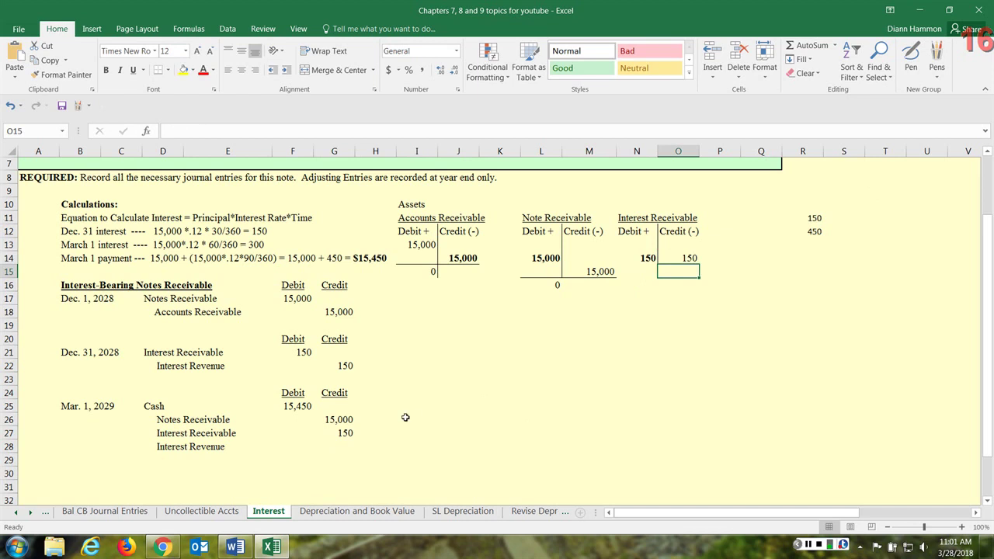
{"action": "left_click_drag", "start_coordinate": [635, 262], "coordinate": [671, 258]}
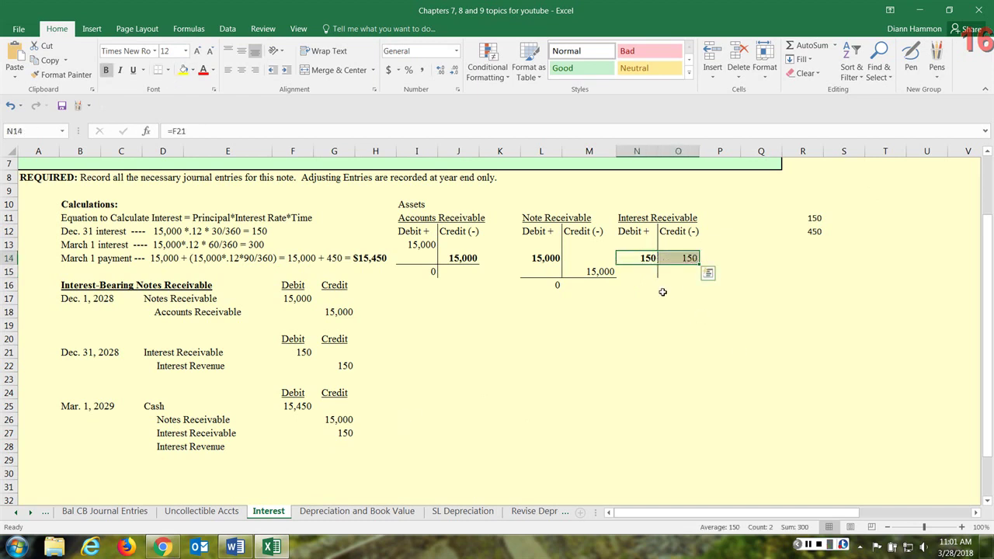
Enter an ending balance of 0 in N15 under the Interest Receivable T-account.
{"action": "left_click", "coordinate": [650, 273]}
{"action": "type", "text": "0"}
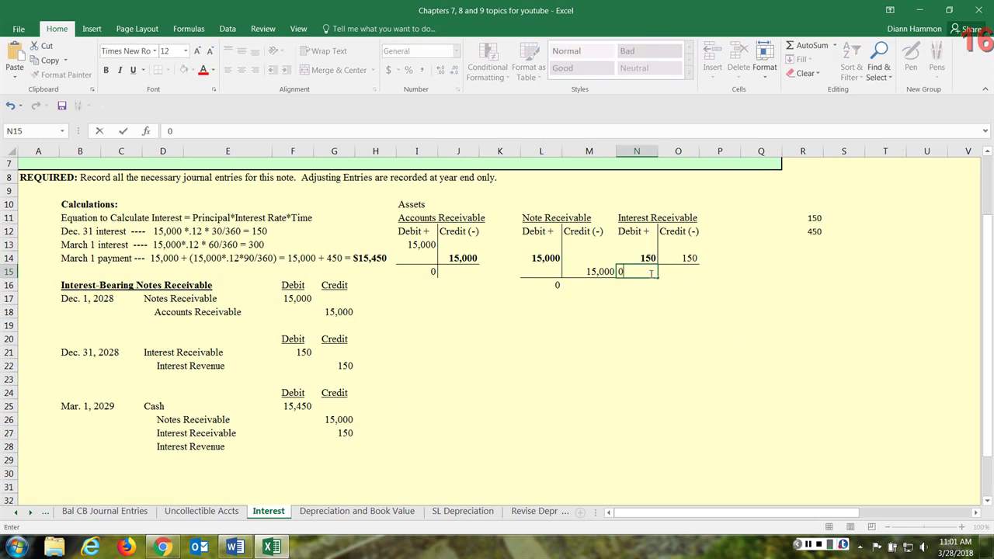
{"action": "left_click", "coordinate": [641, 371]}
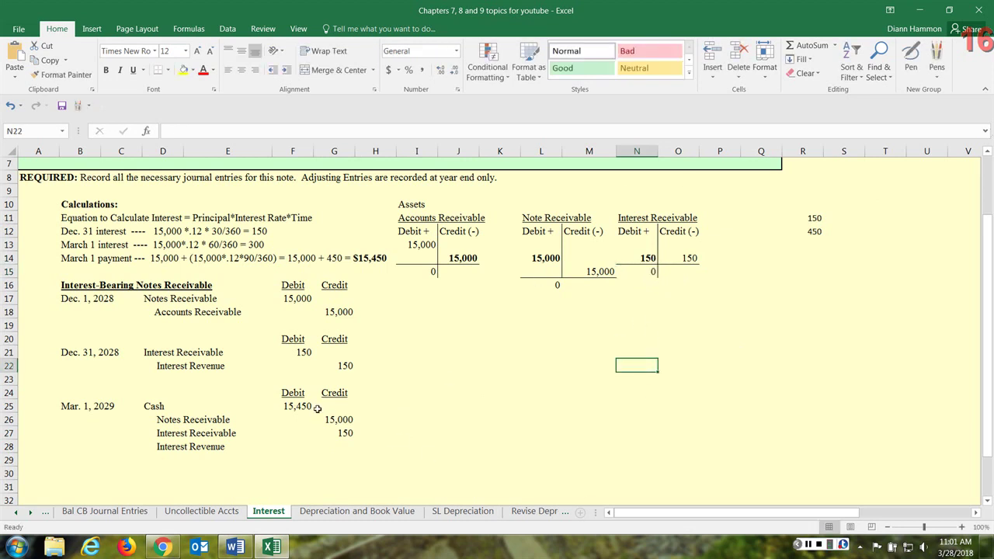
Compare the debits in F25:F28 with the credits in G25:G28 to find what the Interest Revenue line still needs.
{"action": "left_click_drag", "start_coordinate": [298, 409], "coordinate": [288, 441]}
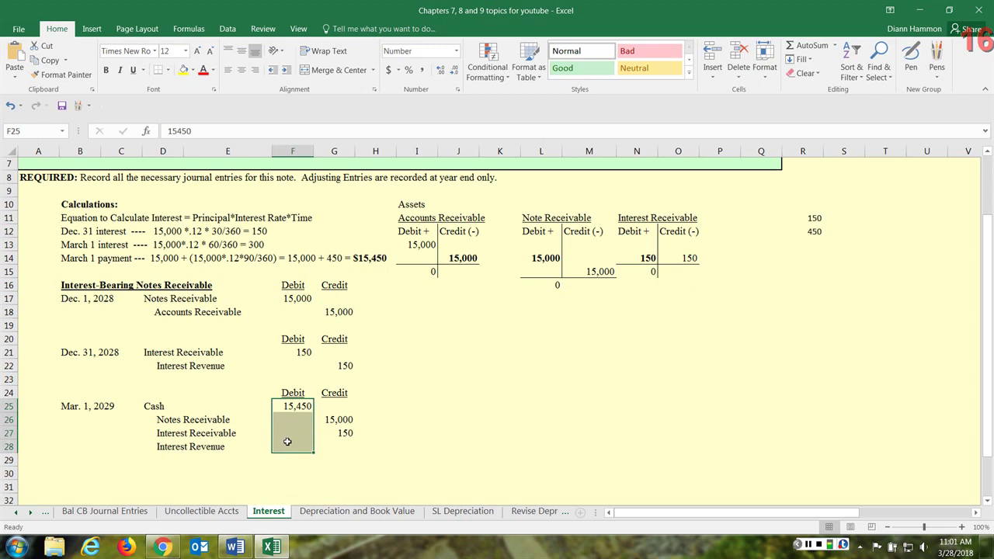
{"action": "left_click_drag", "start_coordinate": [342, 406], "coordinate": [329, 441]}
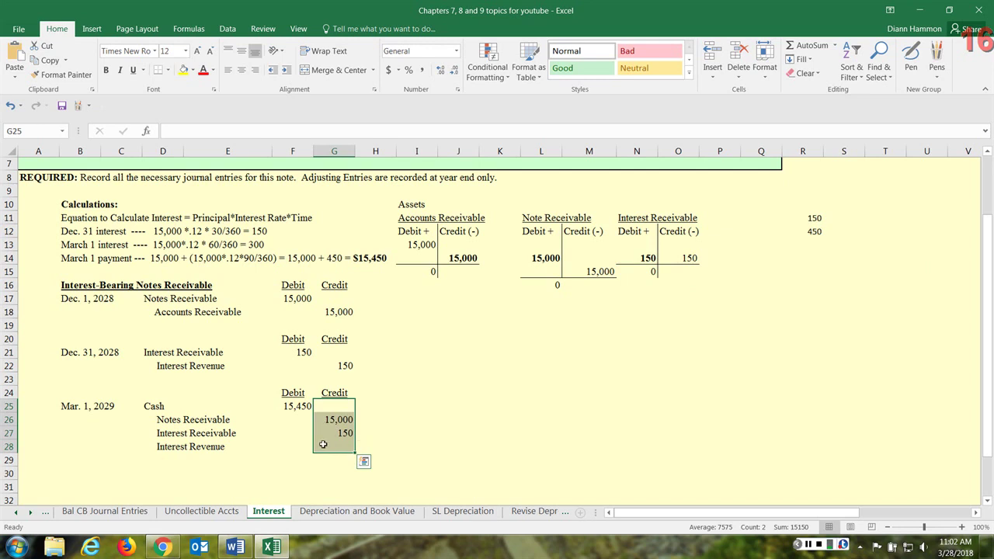
{"action": "left_click", "coordinate": [323, 444]}
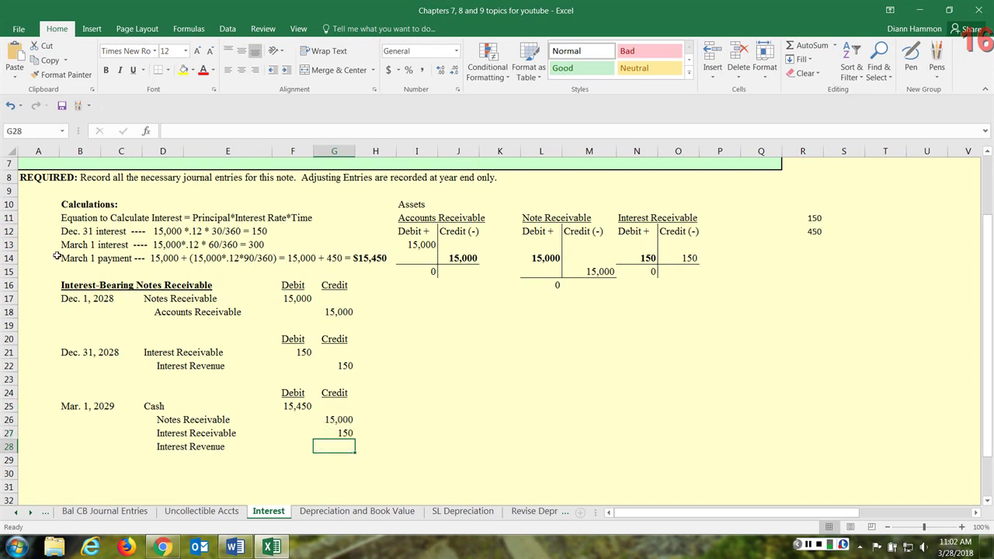
Calculate the March 1 interest from row 13 in cell R13 with =15000*.12*60/360.
{"action": "left_click", "coordinate": [10, 244]}
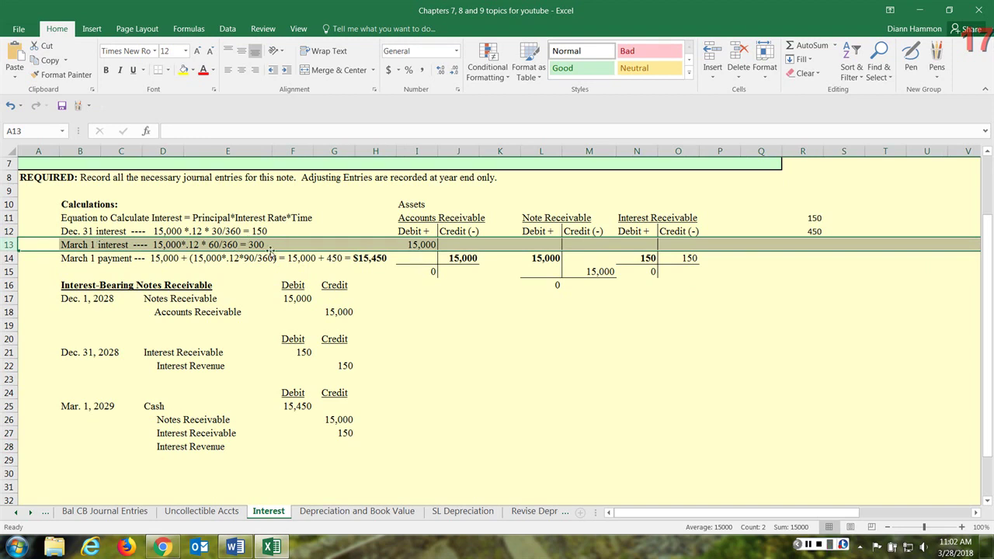
{"action": "left_click", "coordinate": [826, 244]}
{"action": "key", "text": "Left"}
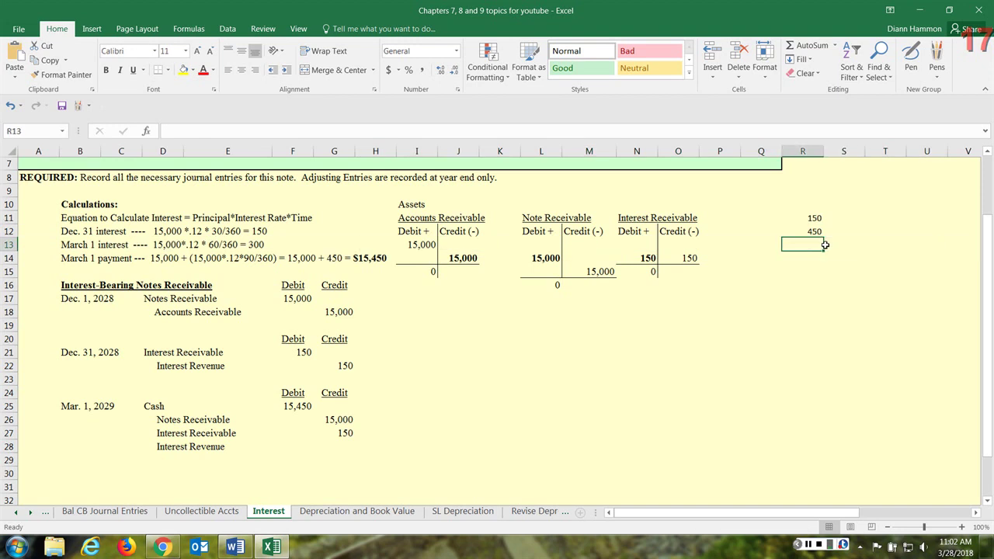
{"action": "type", "text": "=15000*.12"}
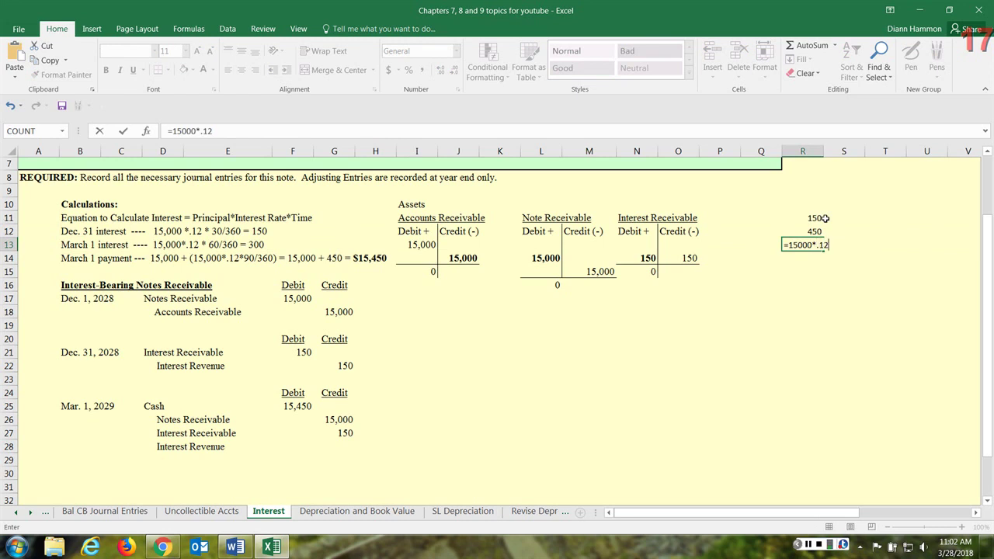
{"action": "type", "text": "*60/360"}
{"action": "key", "text": "Return"}
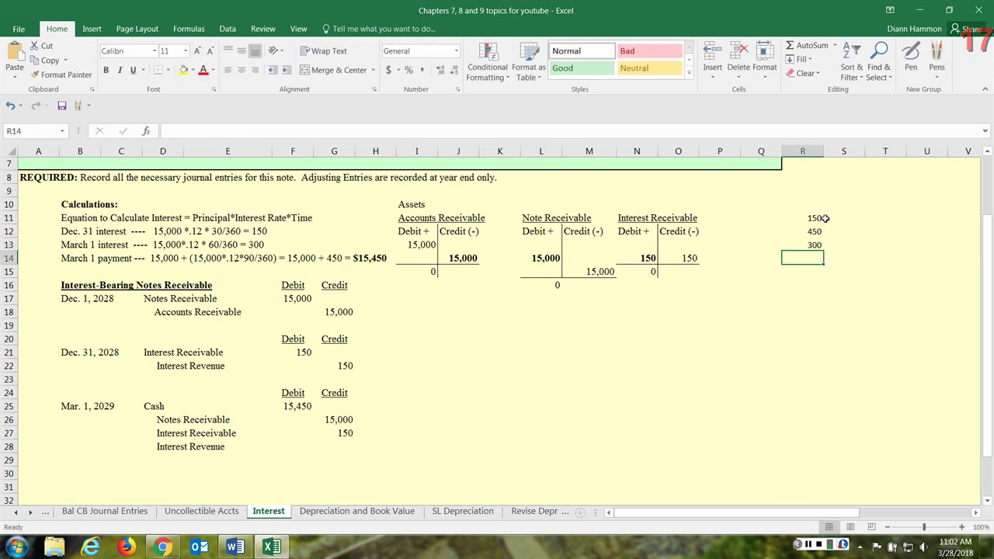
Credit Interest Revenue 300 in G28 of the Mar. 1, 2029 entry.
{"action": "left_click", "coordinate": [348, 445]}
{"action": "type", "text": "300"}
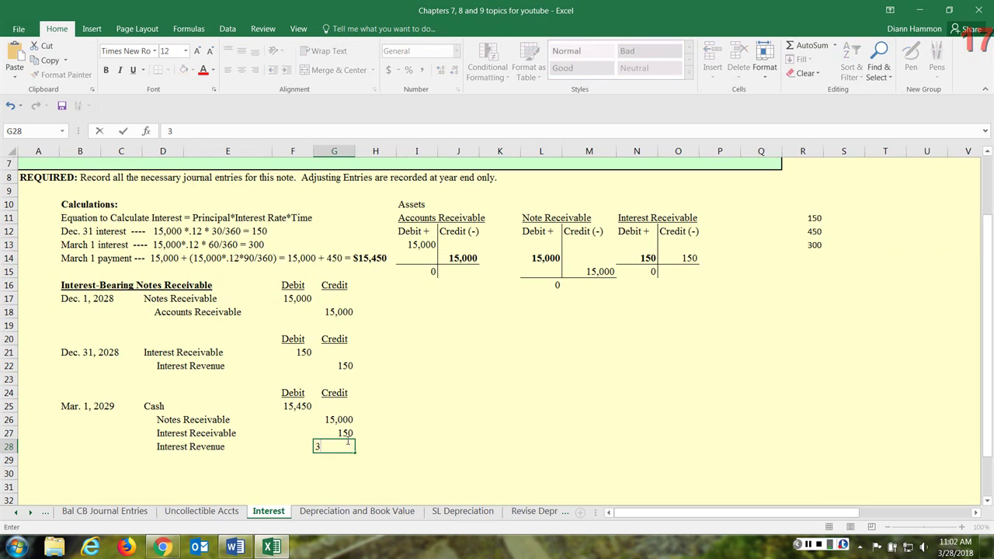
{"action": "left_click", "coordinate": [464, 433]}
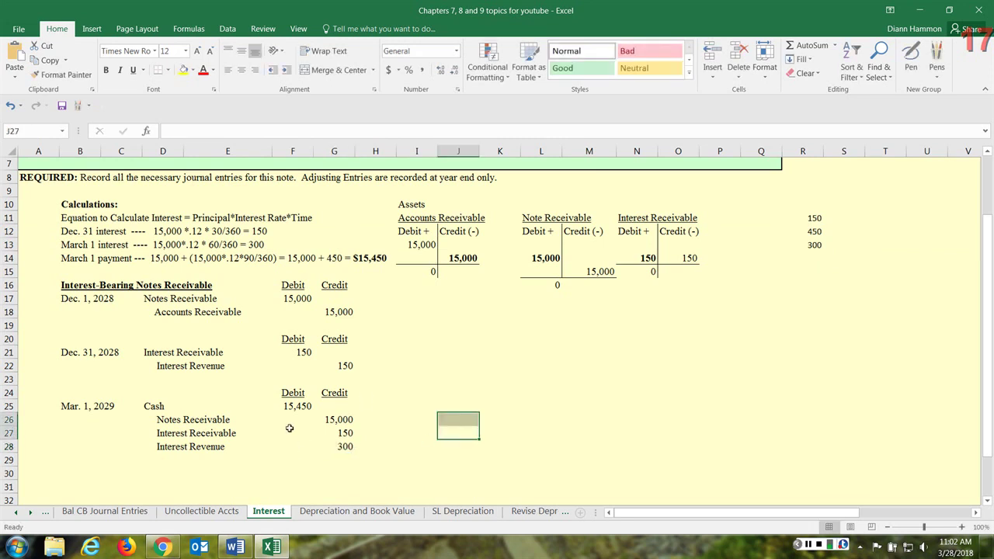
Check that the Mar. 1, 2029 debit in F25:F28 equals the sum of the credits in G25:G28.
{"action": "left_click_drag", "start_coordinate": [293, 407], "coordinate": [281, 448]}
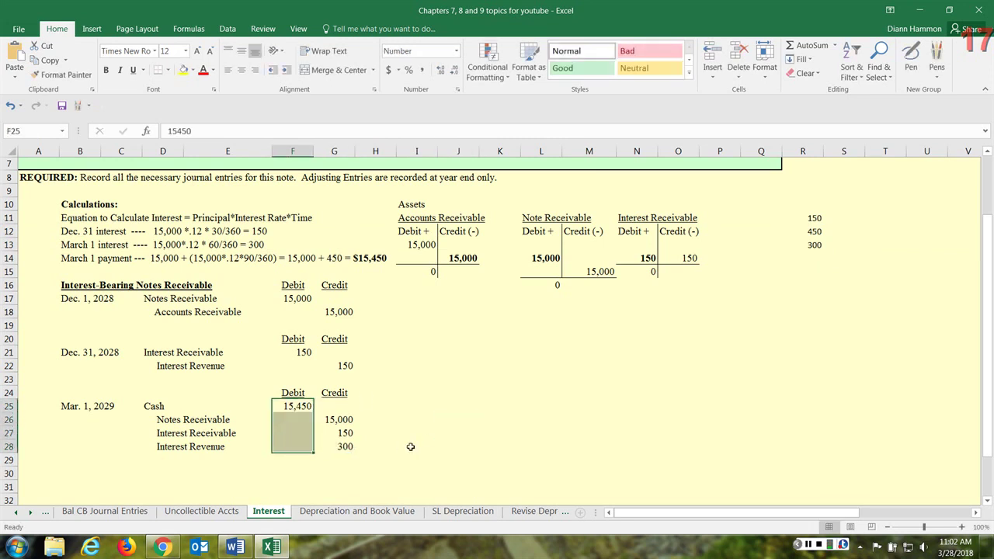
{"action": "left_click_drag", "start_coordinate": [339, 404], "coordinate": [339, 444]}
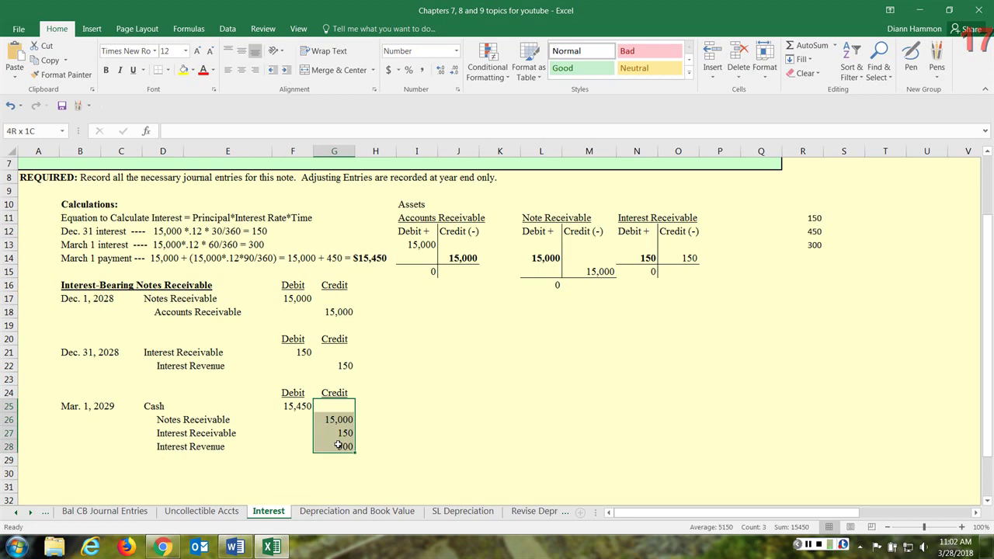
{"action": "left_click", "coordinate": [432, 443]}
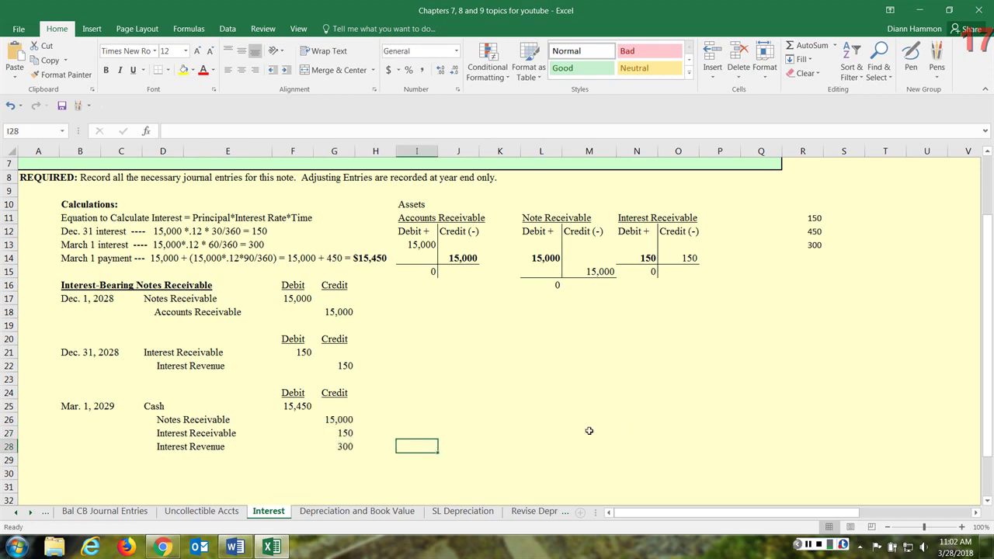
Review the problem statement, the Dec. 31, 2028 entry and the Mar. 1, 2029 entry, including its Cash debit and Interest Receivable credit.
{"action": "scroll", "coordinate": [582, 432], "scroll_direction": "up", "scroll_amount": 3}
{"action": "scroll", "coordinate": [581, 430], "scroll_direction": "down", "scroll_amount": 3}
{"action": "left_click_drag", "start_coordinate": [989, 401], "coordinate": [987, 404]}
{"action": "left_click_drag", "start_coordinate": [53, 349], "coordinate": [351, 368]}
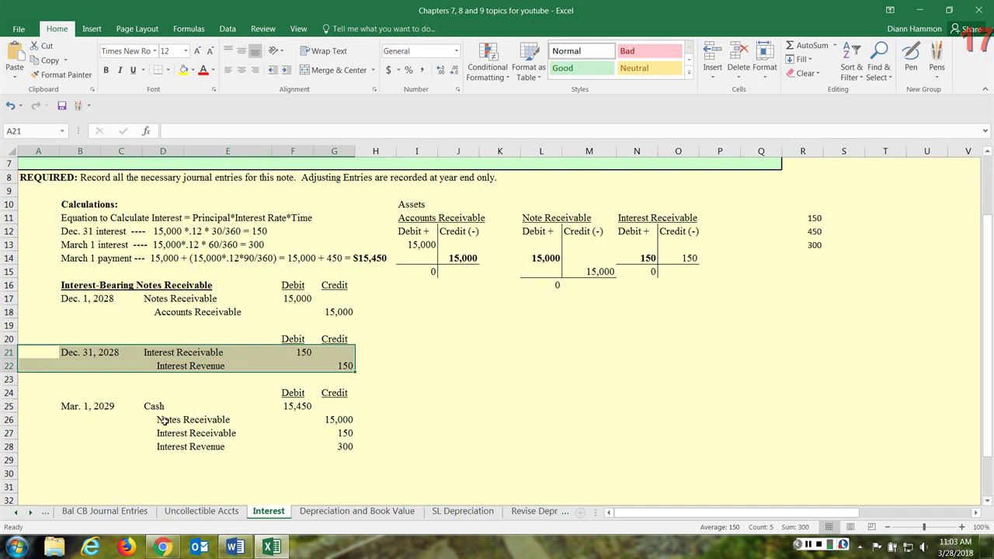
{"action": "left_click_drag", "start_coordinate": [82, 407], "coordinate": [319, 443]}
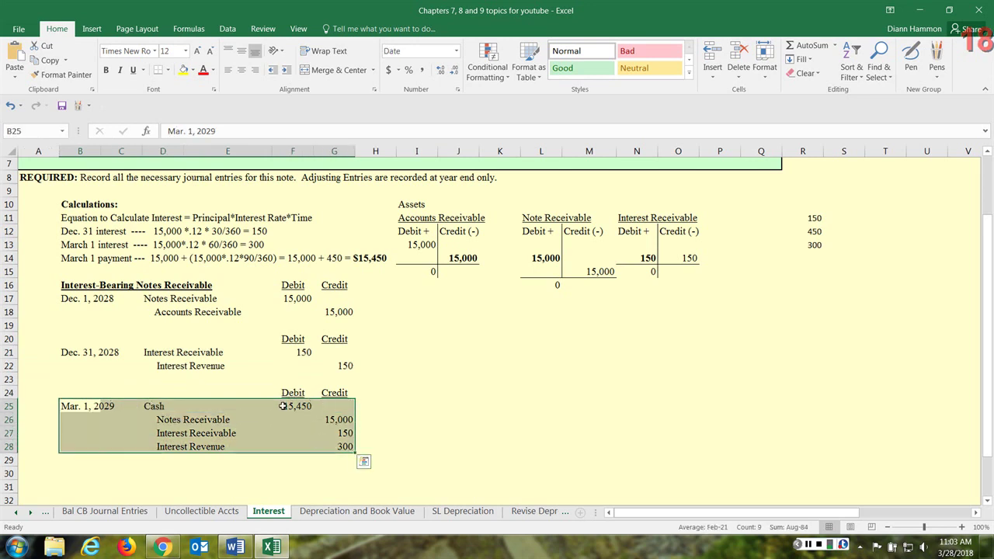
{"action": "left_click", "coordinate": [283, 408]}
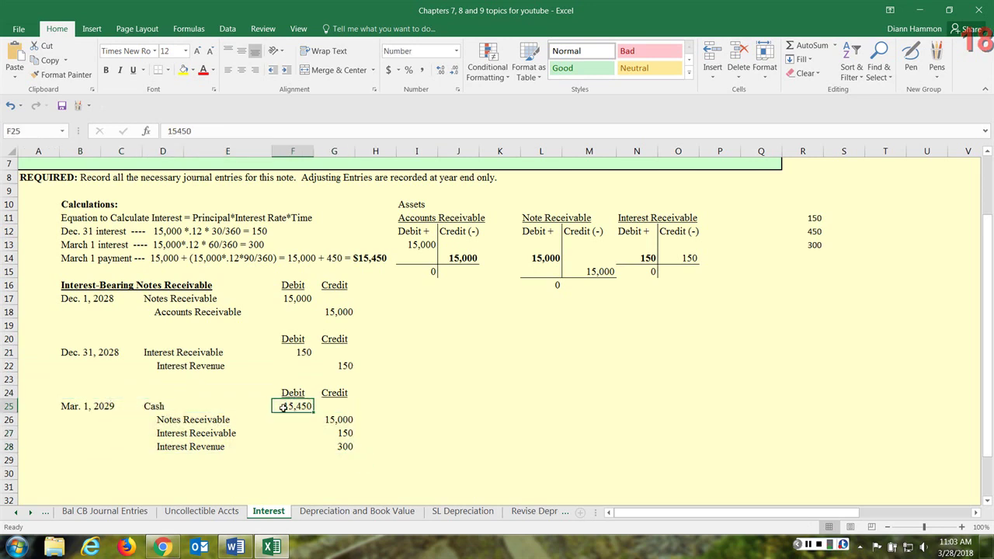
{"action": "left_click", "coordinate": [335, 433]}
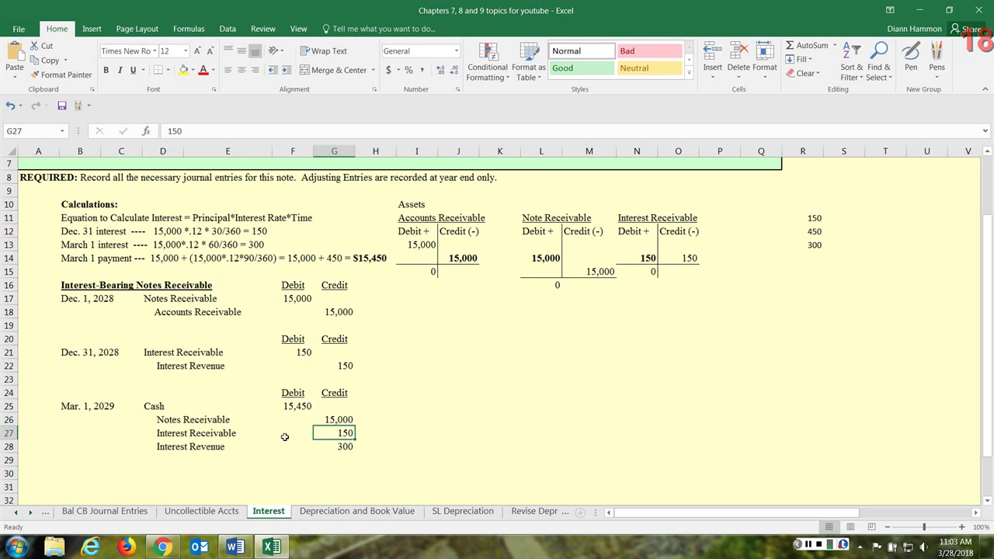
{"action": "scroll", "coordinate": [618, 387], "scroll_direction": "up", "scroll_amount": 1}
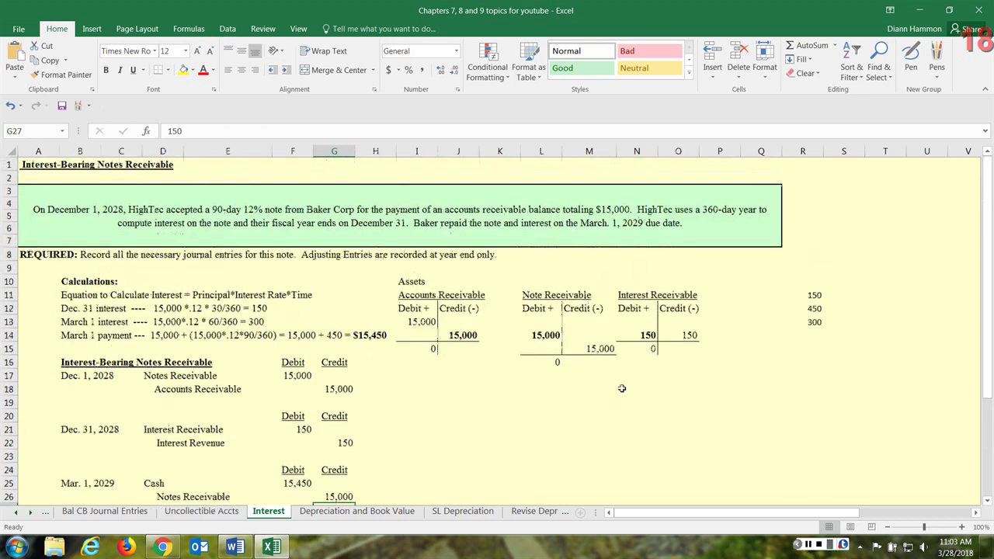